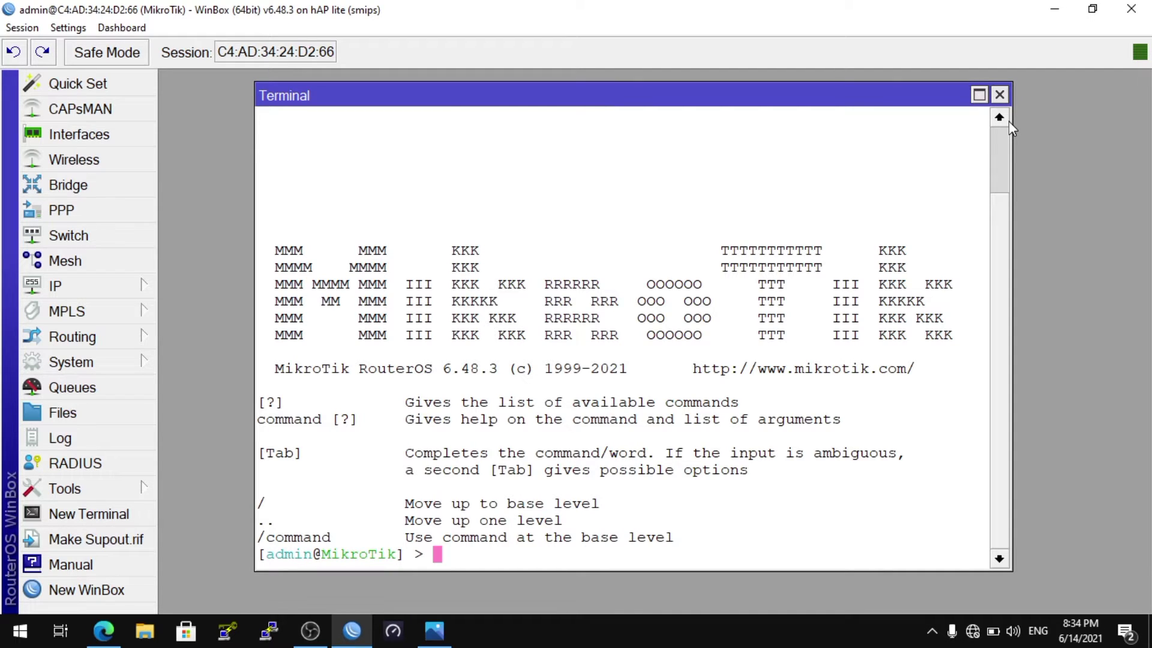
# Set the router's system identity name to R-Nur in the terminal
pyautogui.write('sys')
pyautogui.press('Tab')
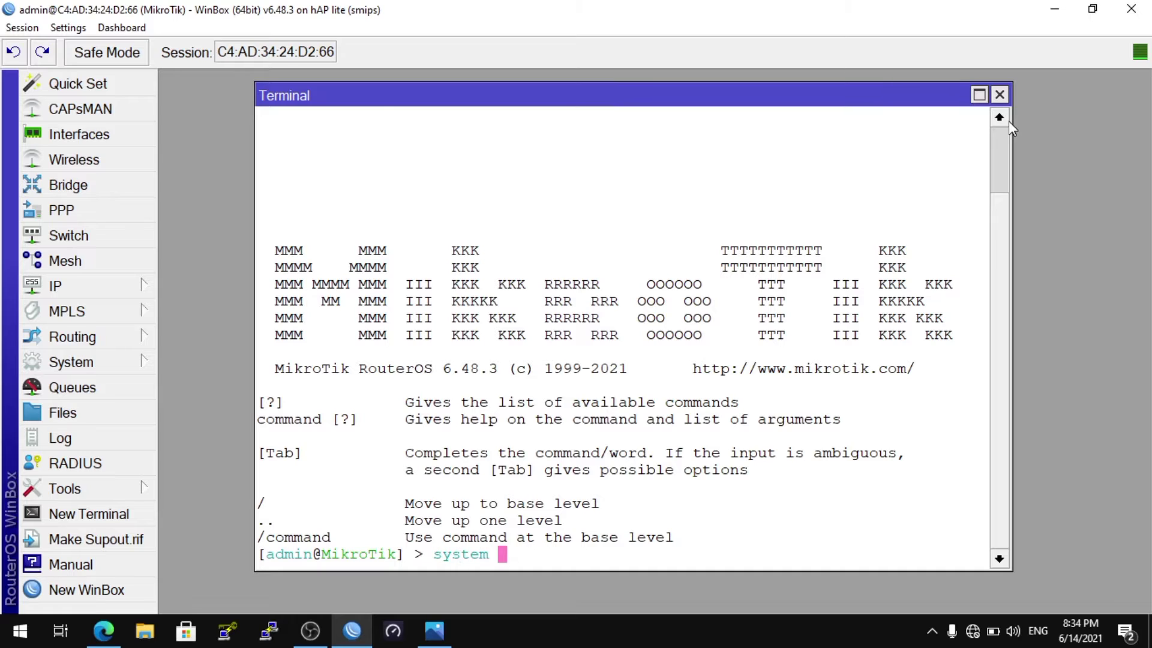
pyautogui.write('ide')
pyautogui.press('Tab')
pyautogui.write('se')
pyautogui.press('Tab')
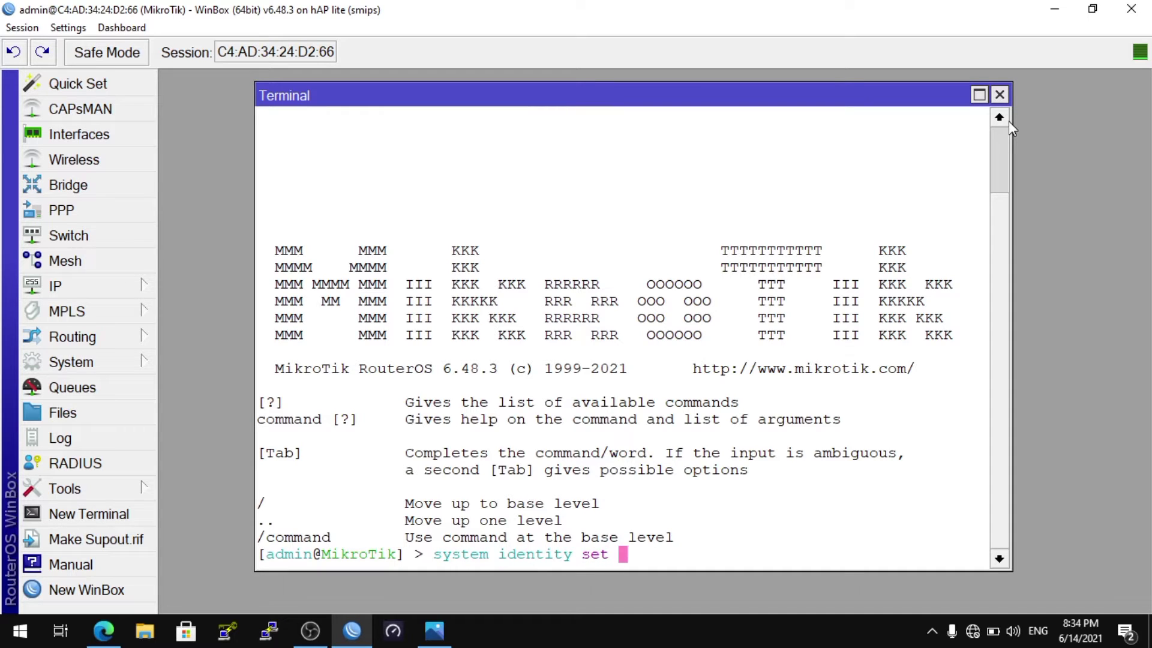
pyautogui.write('na')
pyautogui.press('Tab')
pyautogui.write('R-Nur')
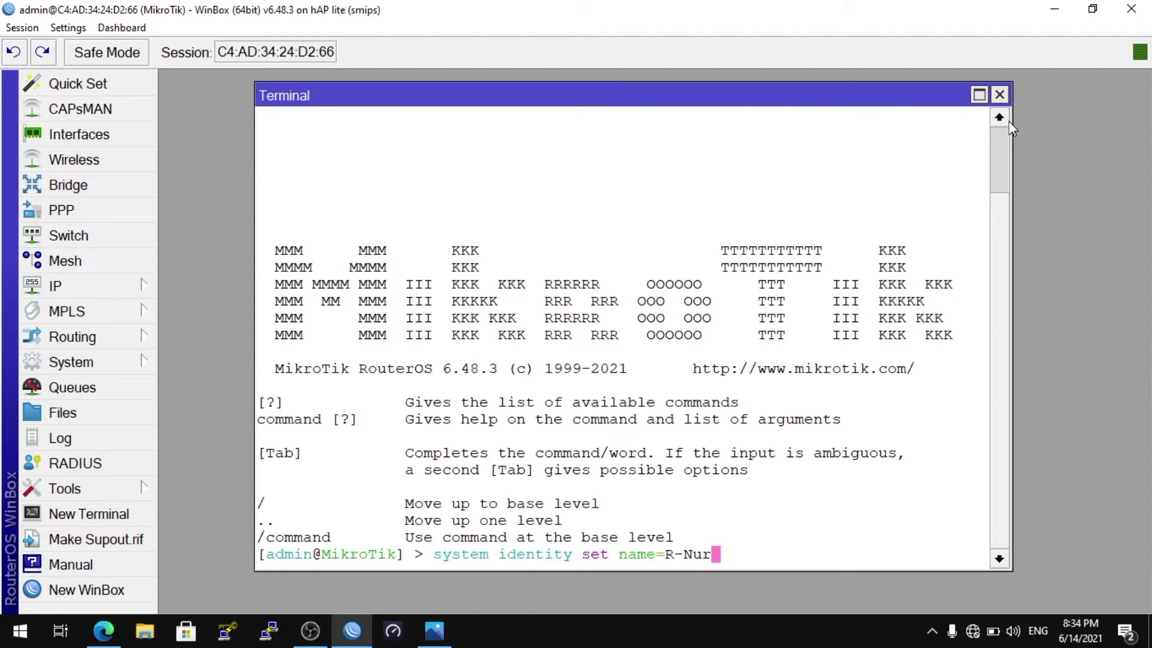
pyautogui.press('Return')
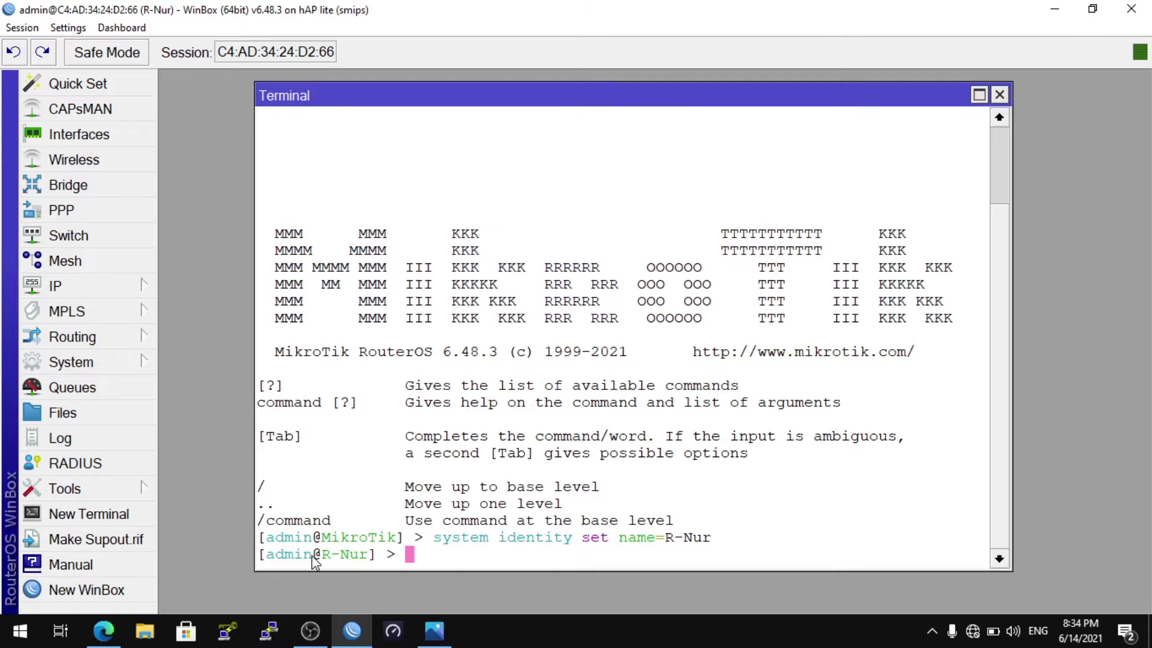
pyautogui.moveTo(321, 559); pyautogui.dragTo(374, 564)
pyautogui.click(639, 567)
# Print the list of the router's interfaces in the terminal
pyautogui.press('Return')
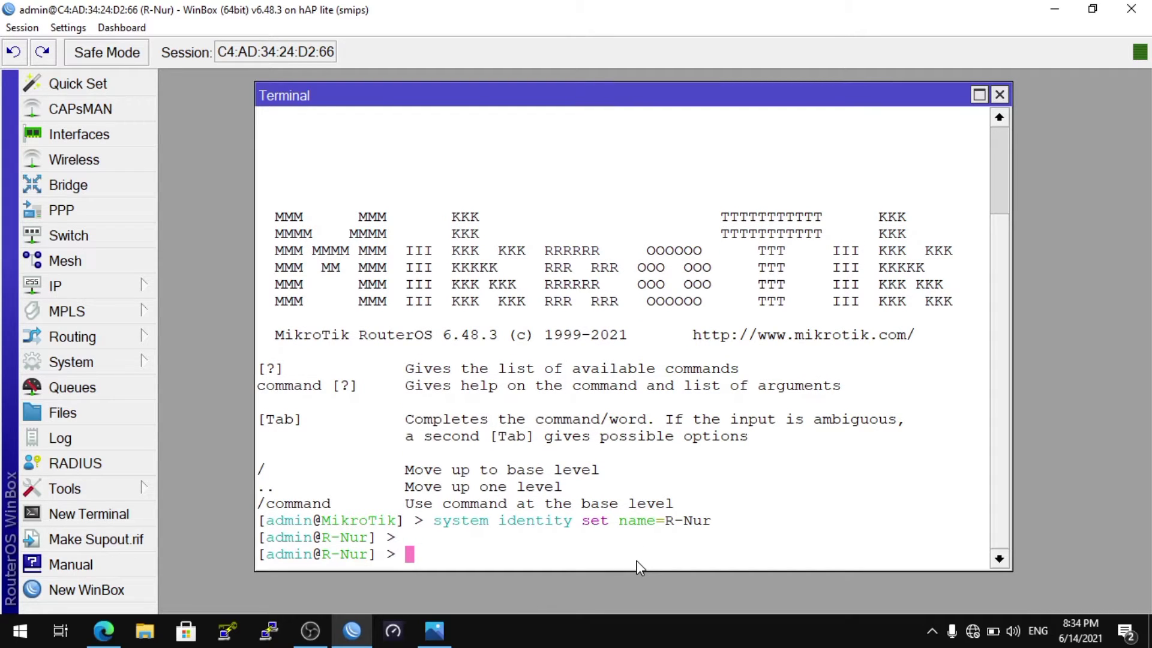
pyautogui.write('interface print')
pyautogui.press('Return')
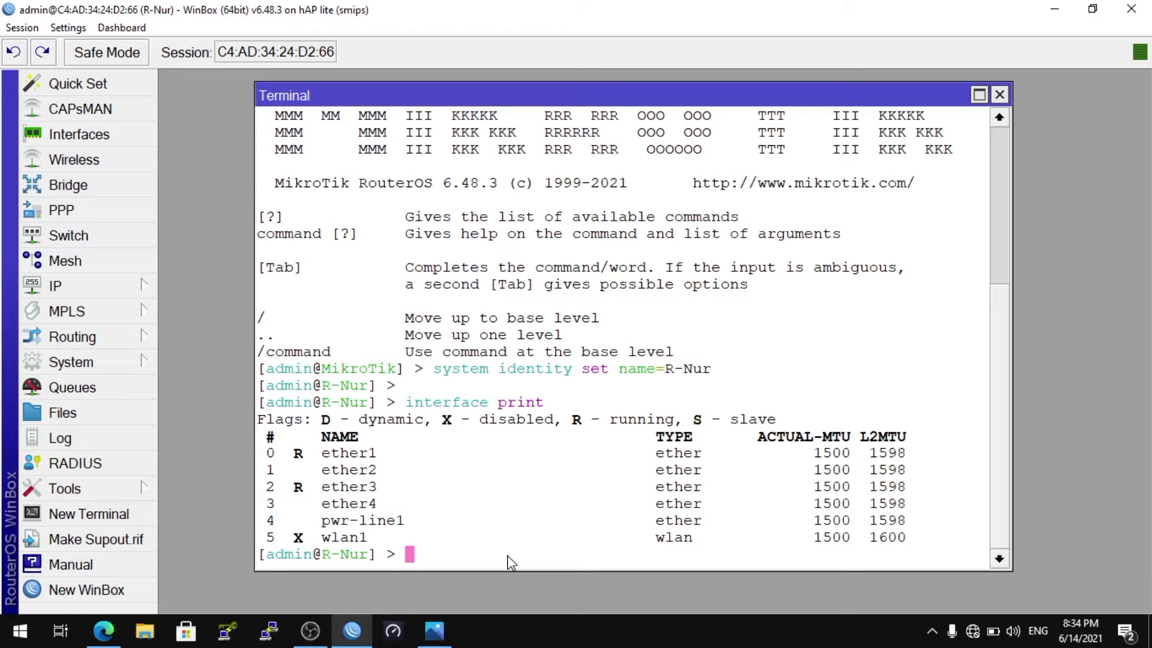
# Add the IP address 192.168.10.1/24 to interface ether3 with a terminal command
pyautogui.write('ip address ')
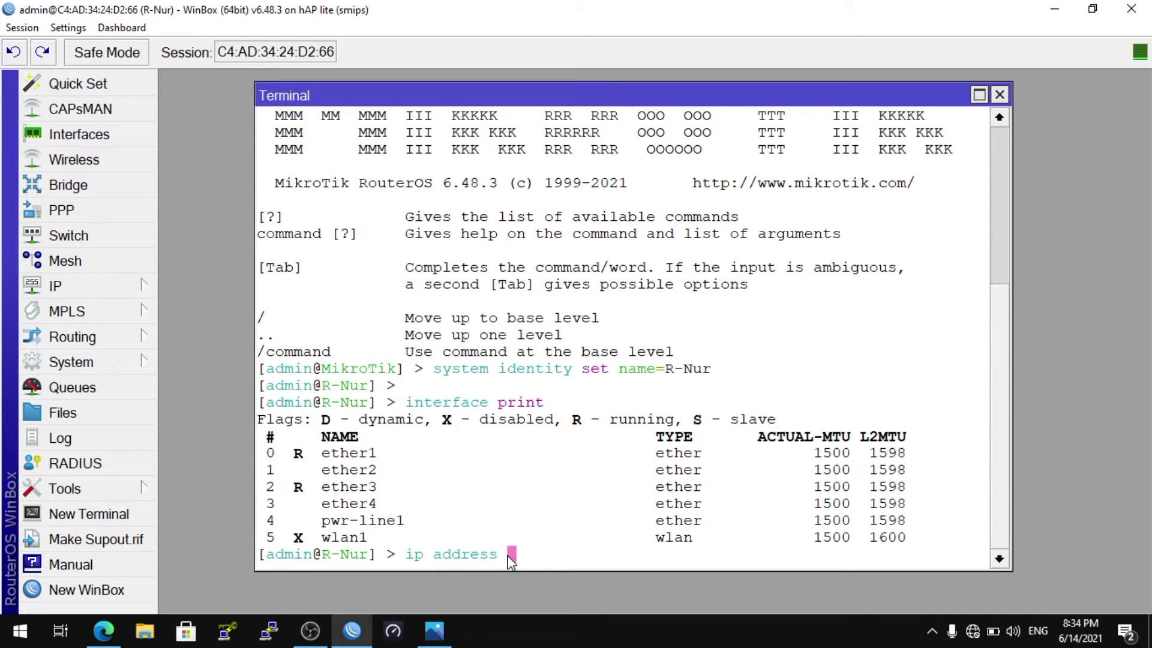
pyautogui.write('add a')
pyautogui.press('Tab')
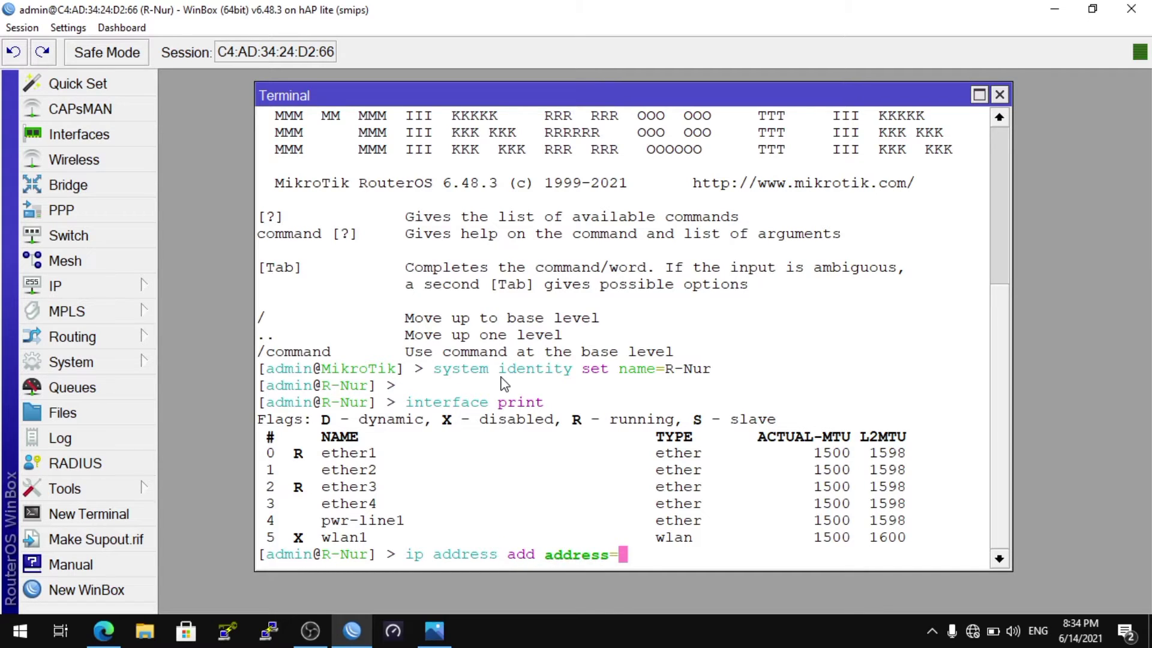
pyautogui.write('192.168')
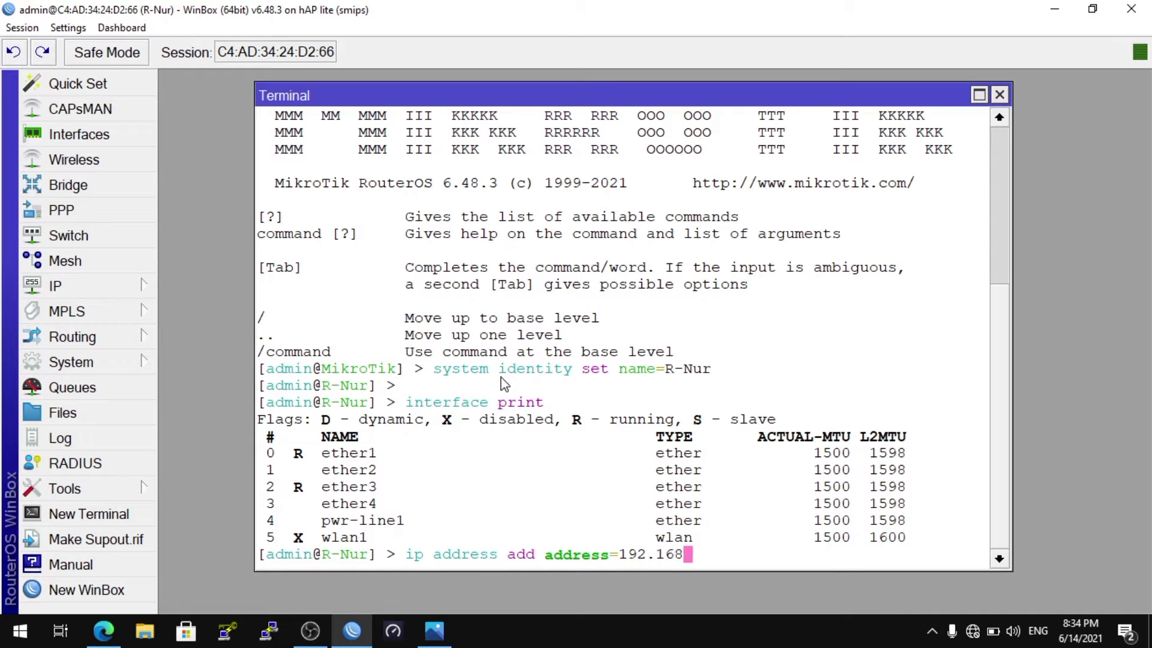
pyautogui.write('.10.1/24 inte')
pyautogui.press('Tab')
pyautogui.write('ether')
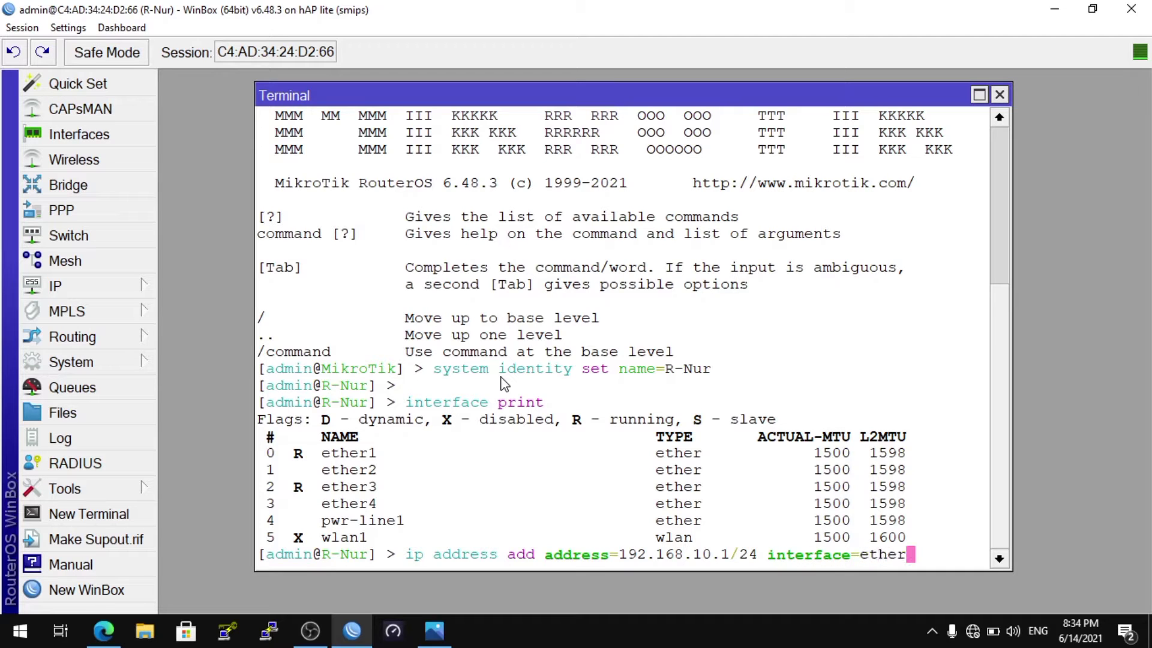
pyautogui.write('3')
pyautogui.press('Return')
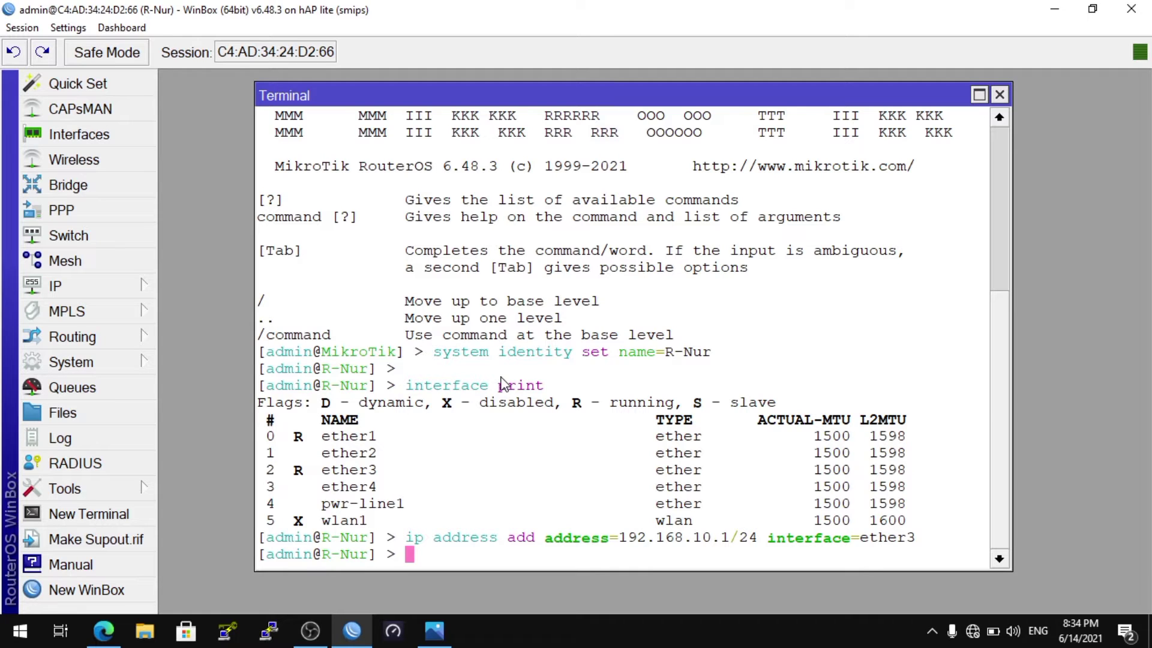
# Print the router's configured IP addresses in the terminal
pyautogui.write('ip')
pyautogui.write('address print')
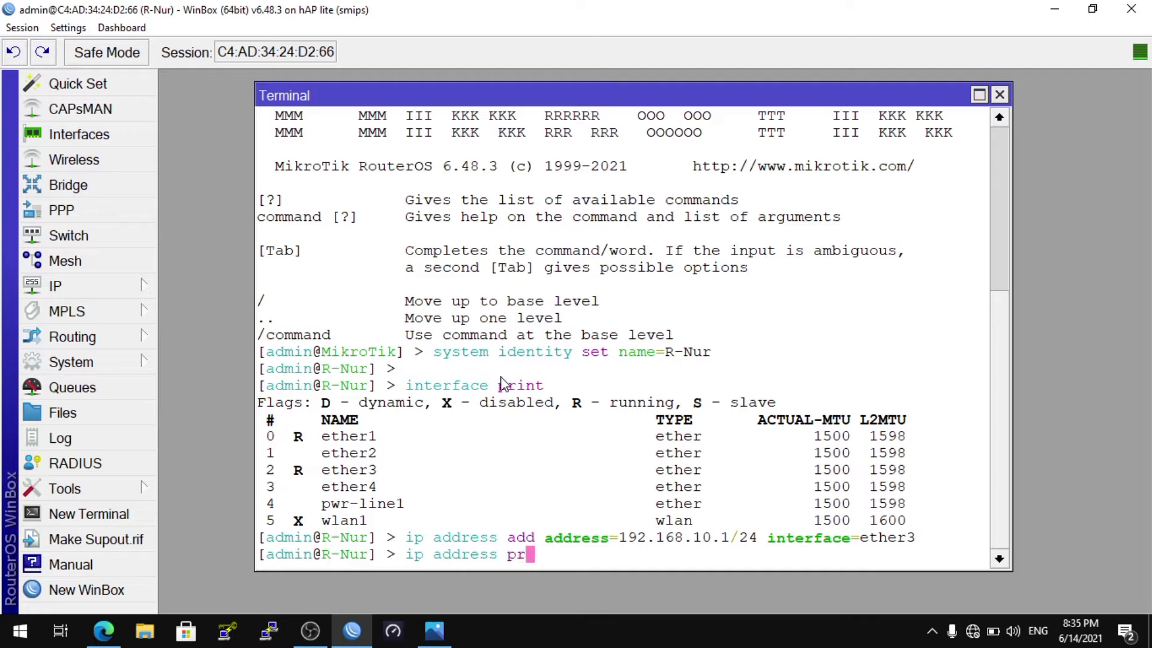
pyautogui.press('Return')
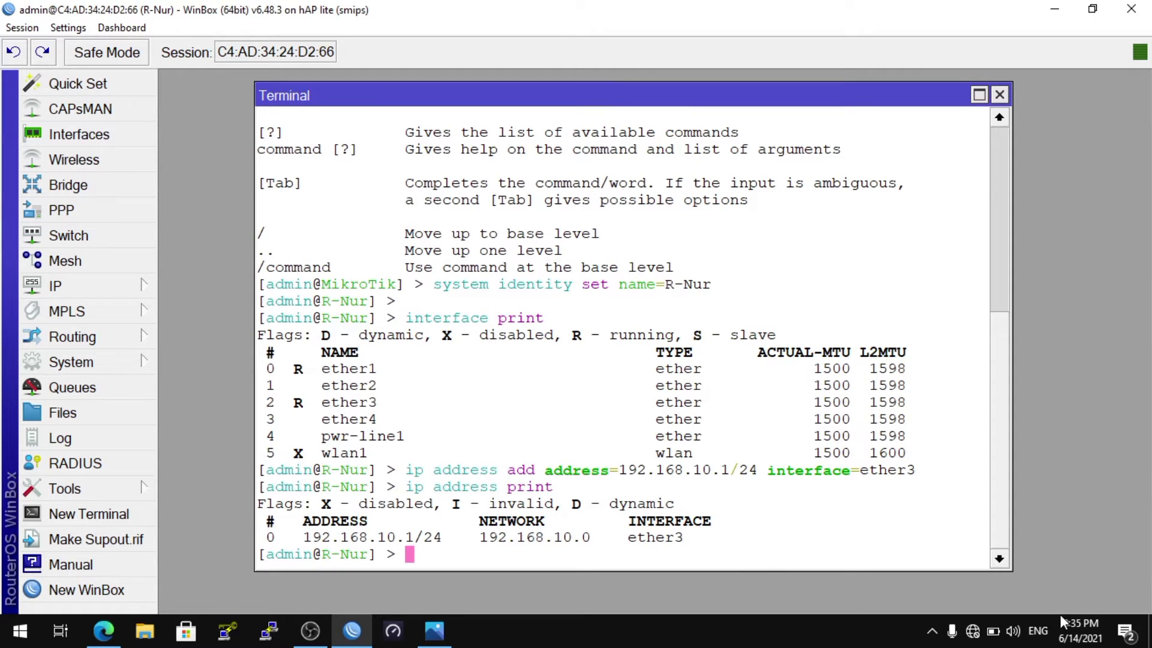
# Switch to the Windows network settings and open the Internet Protocol Version 4 properties of the Ethernet adapter
pyautogui.rightClick(970, 630)
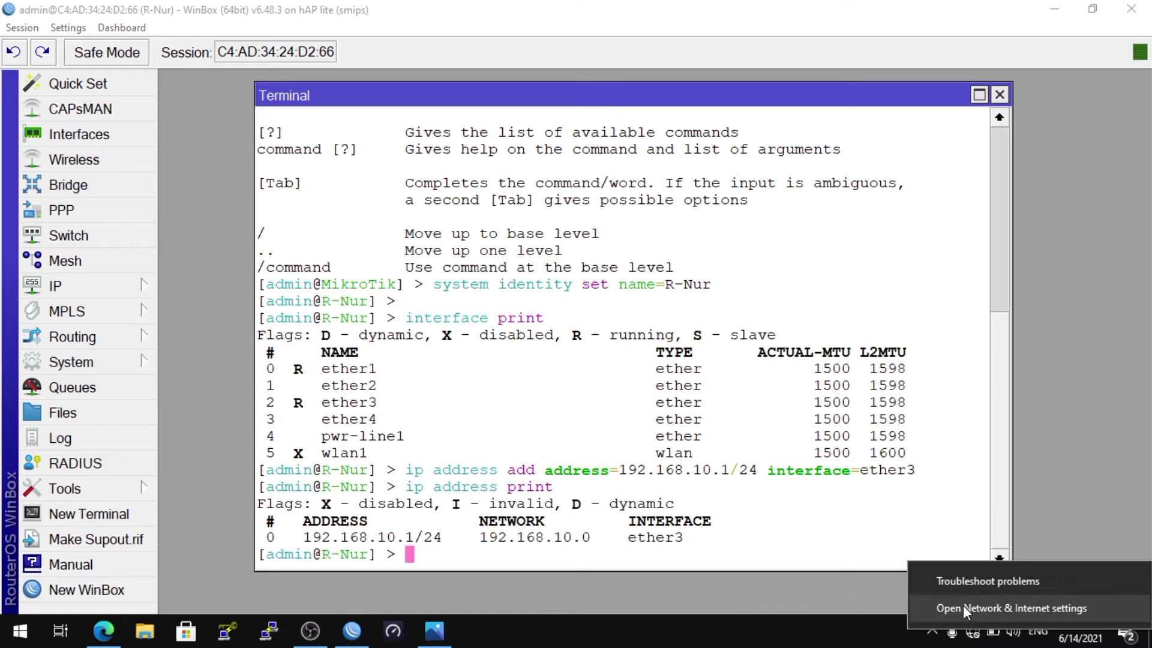
pyautogui.click(963, 606)
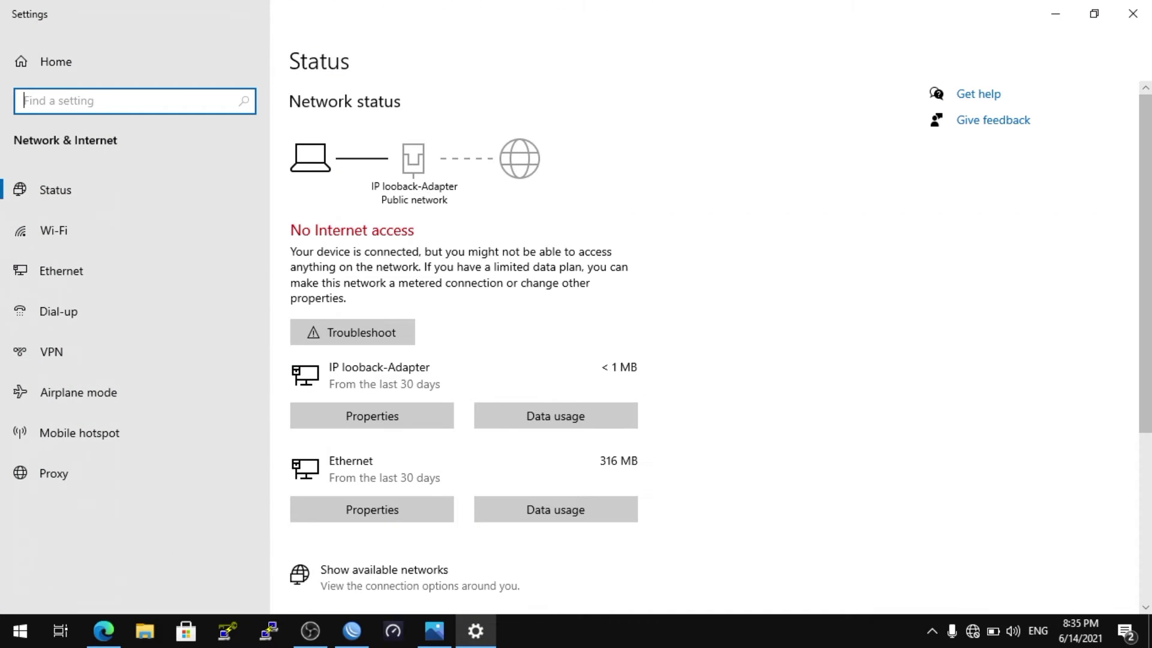
pyautogui.scroll(-3, 1143, 420)
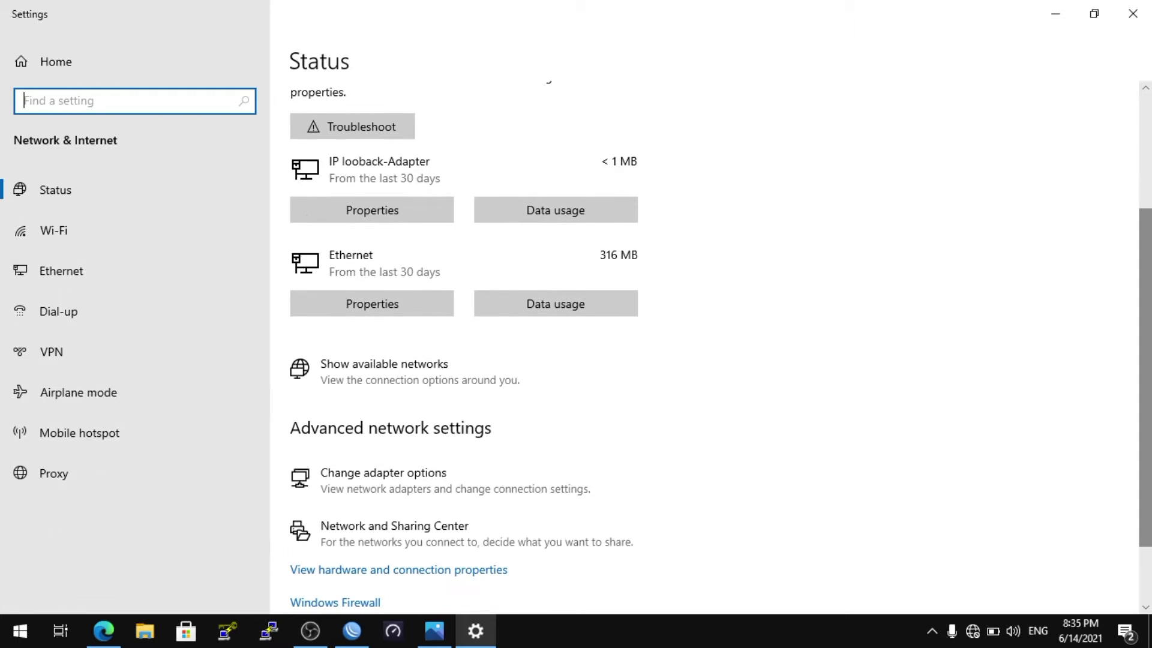
pyautogui.click(518, 489)
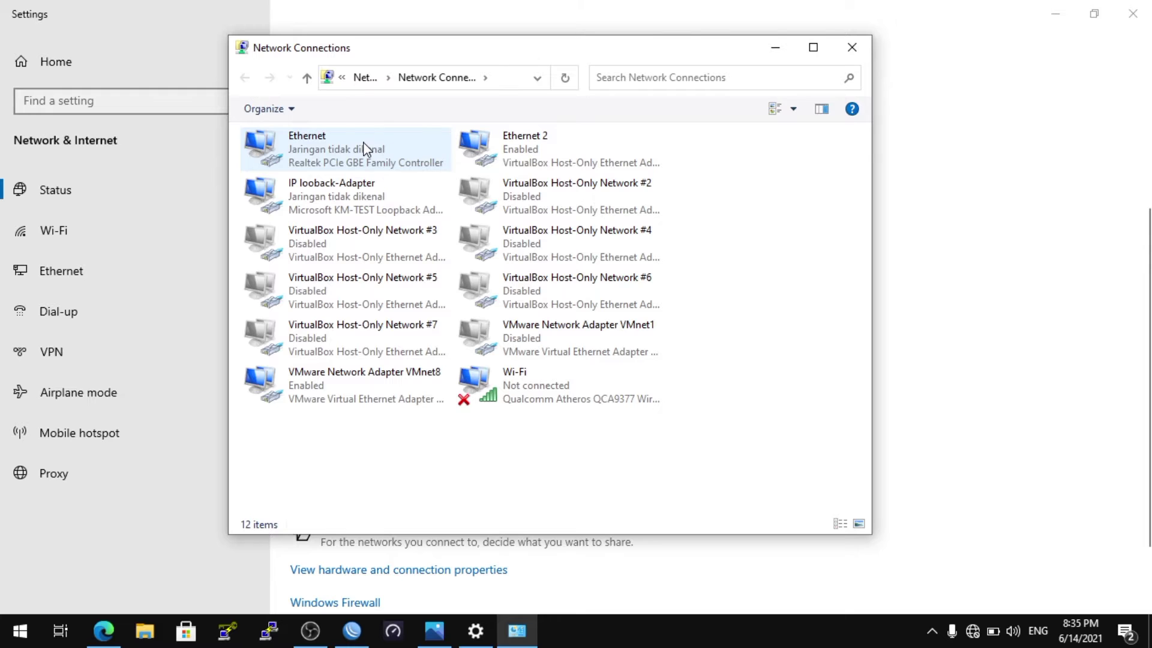
pyautogui.rightClick(362, 142)
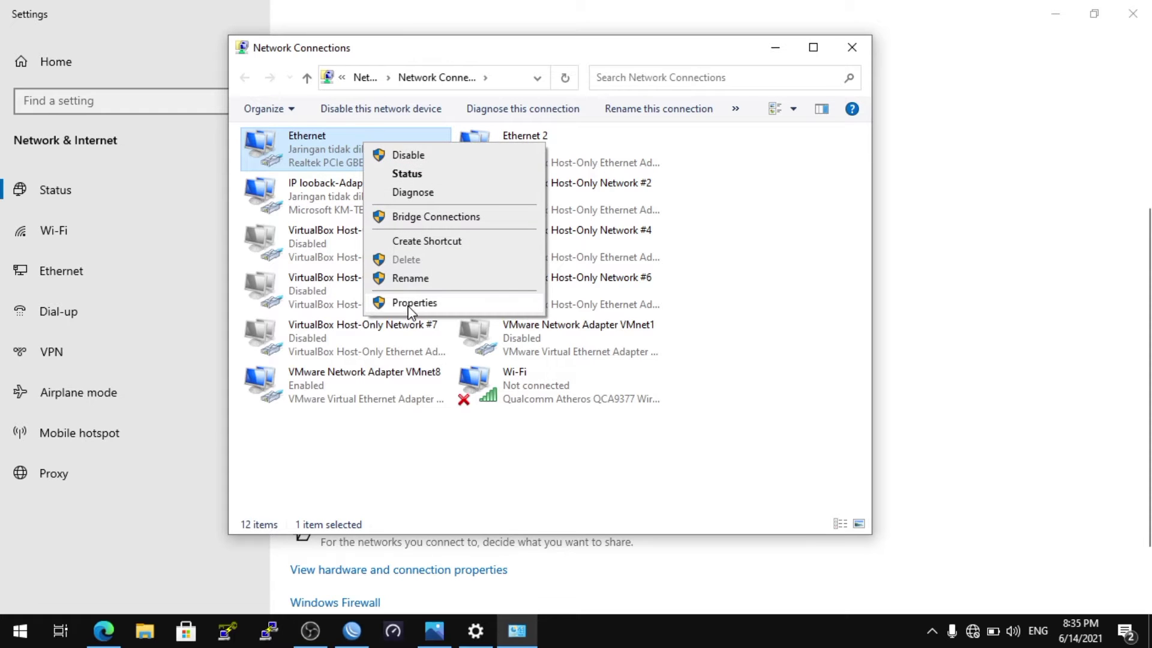
pyautogui.click(409, 303)
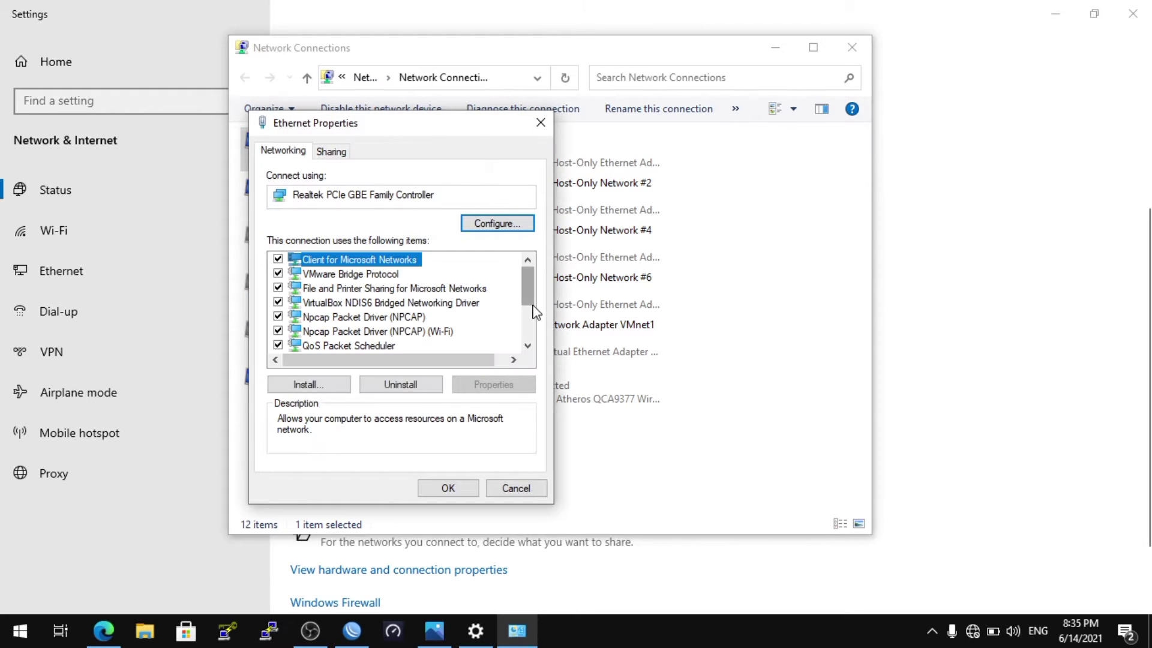
pyautogui.moveTo(531, 307); pyautogui.dragTo(530, 327)
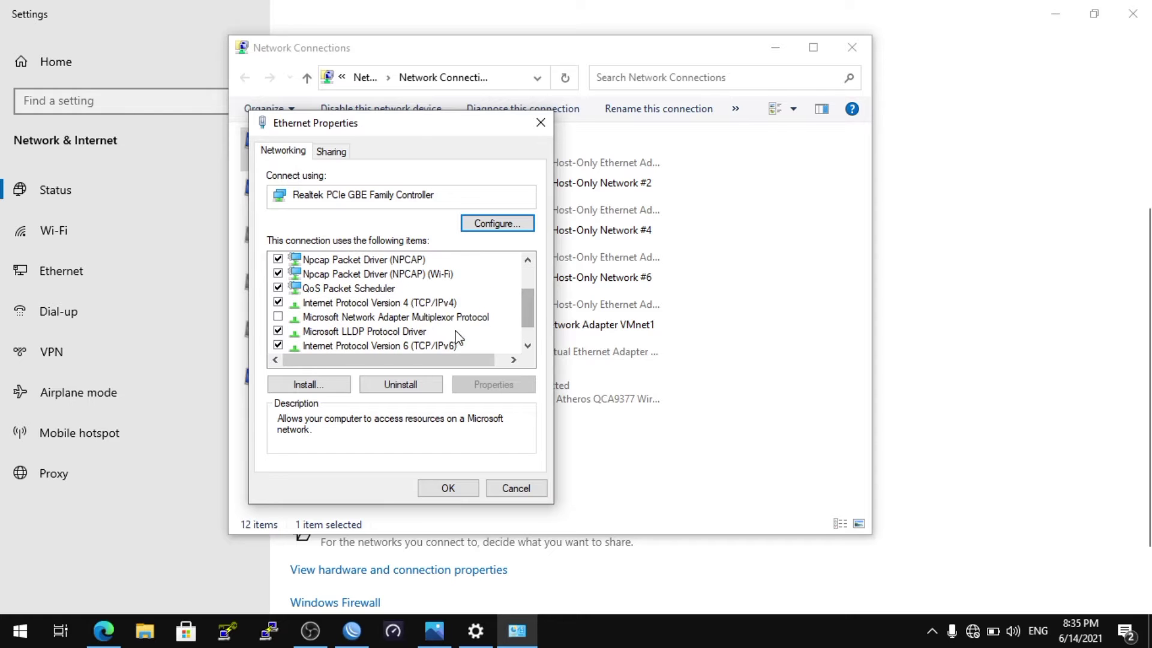
pyautogui.doubleClick(430, 303)
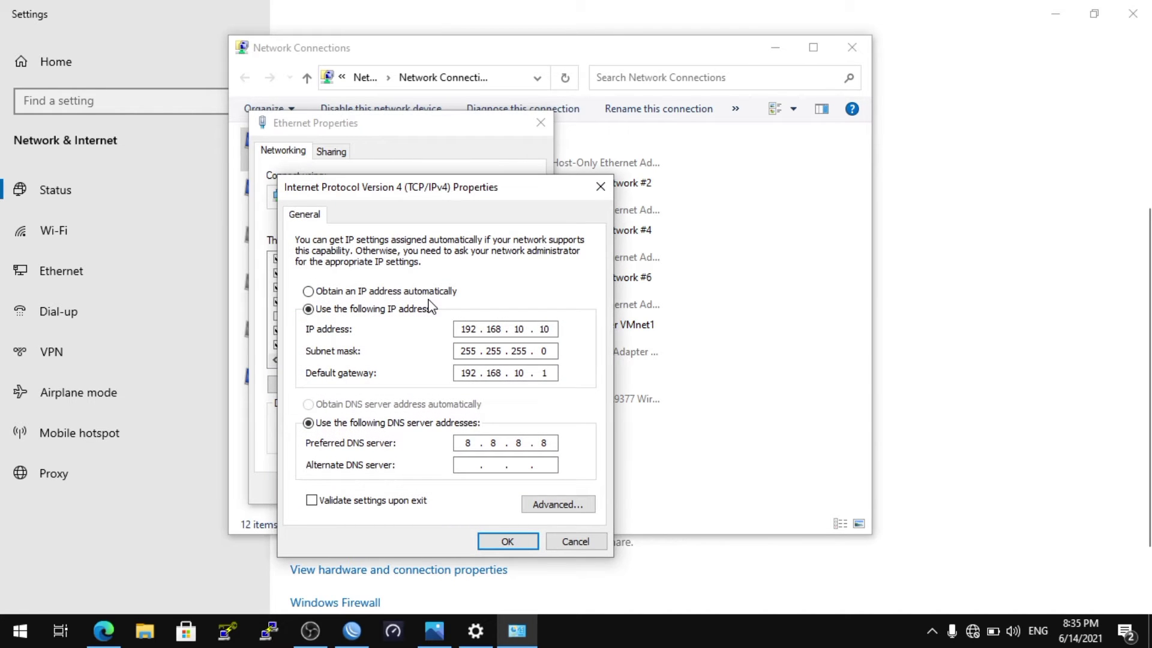
# Set the Ethernet adapter's static IP address to 192.168.10.2, apply the settings and minimise the network windows
pyautogui.click(546, 329)
pyautogui.press('BackSpace')
pyautogui.press('BackSpace')
pyautogui.press('BackSpace')
pyautogui.press('BackSpace')
pyautogui.press('BackSpace')
pyautogui.press('BackSpace')
pyautogui.press('BackSpace')
pyautogui.press('BackSpace')
pyautogui.press('BackSpace')
pyautogui.press('BackSpace')
pyautogui.write('192')
pyautogui.write('168.10.2')
pyautogui.click(526, 544)
pyautogui.click(465, 488)
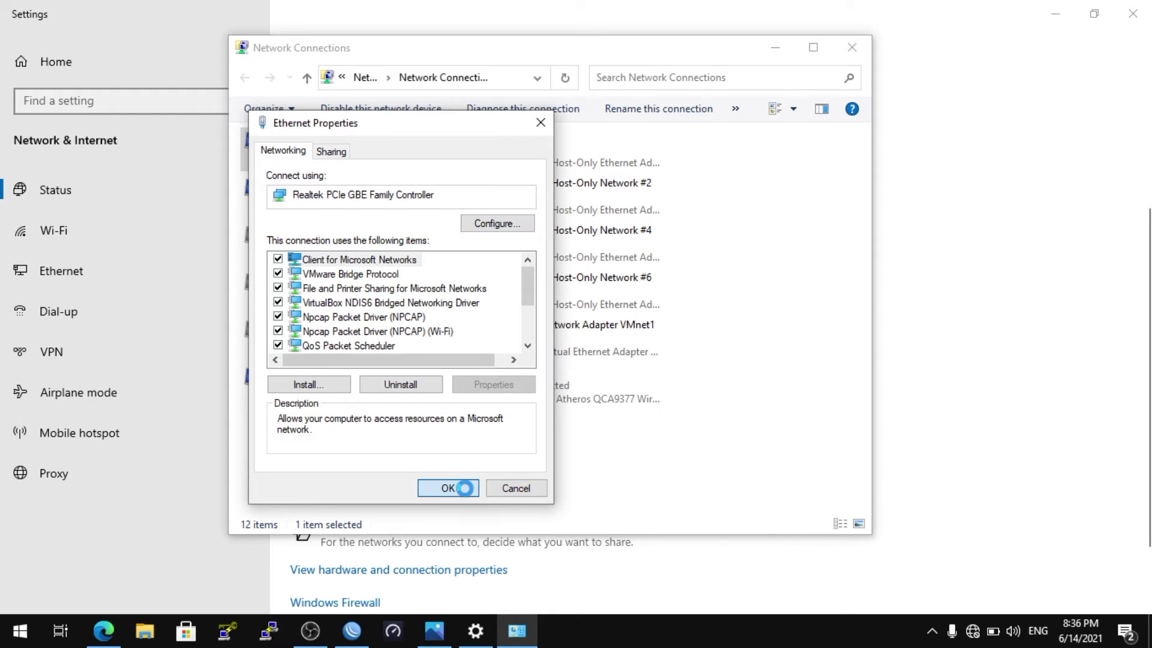
pyautogui.click(776, 48)
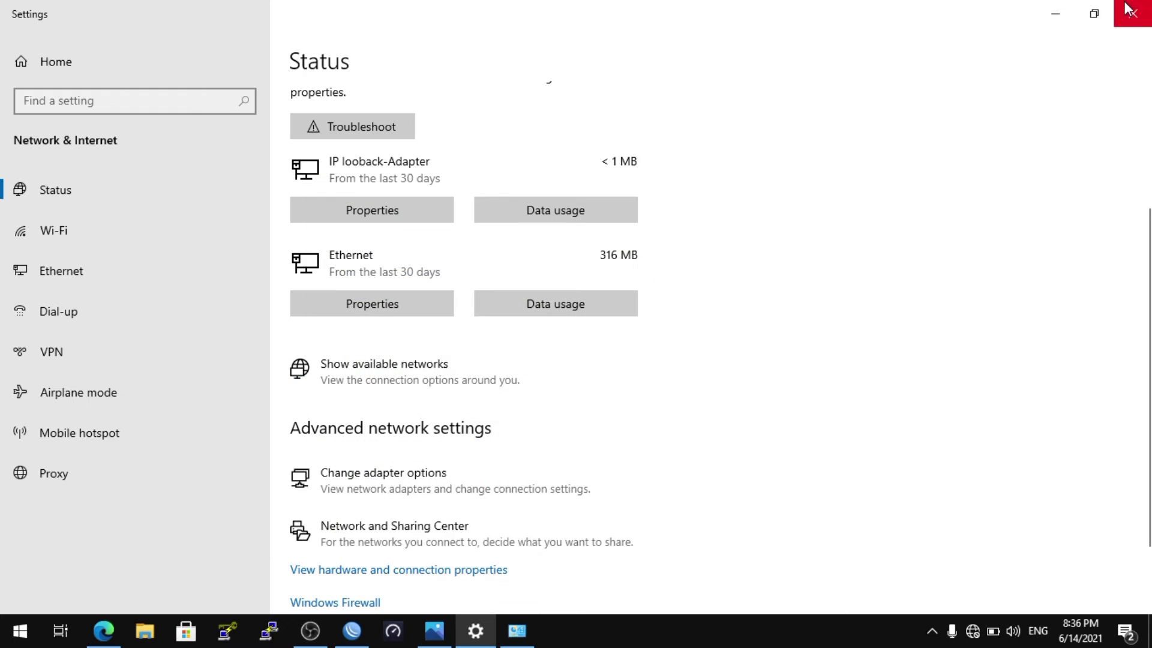
pyautogui.click(1056, 14)
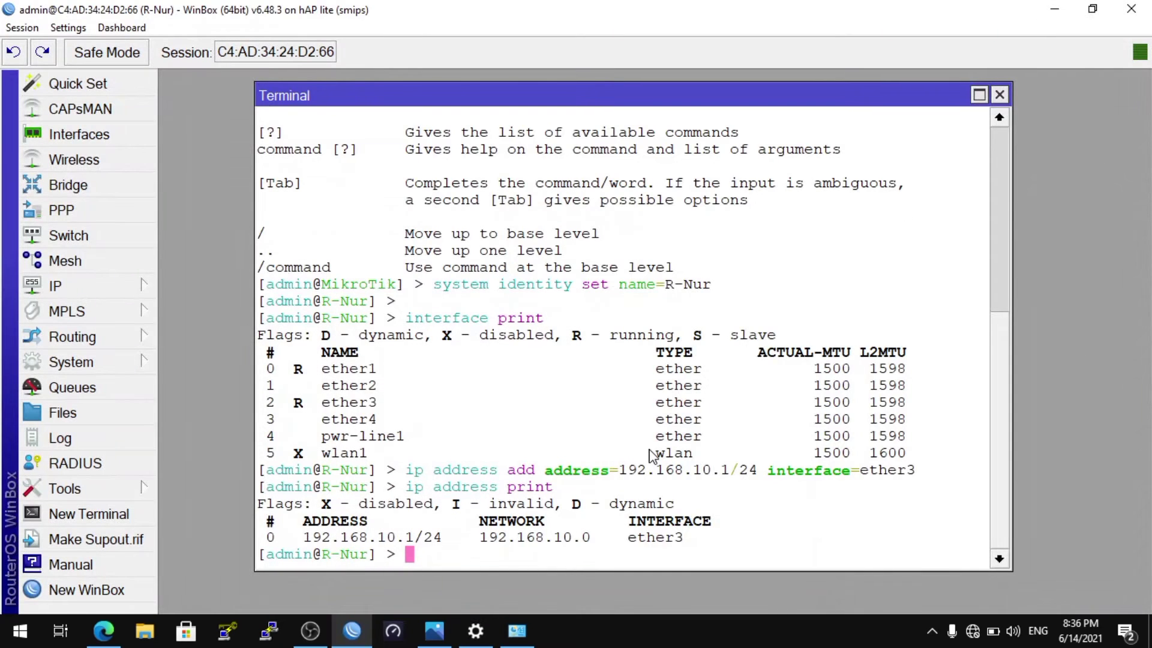
# Test the connection to the router by pinging 192.168.10.1 in Command Prompt, and return to WinBox
pyautogui.press('super+r')
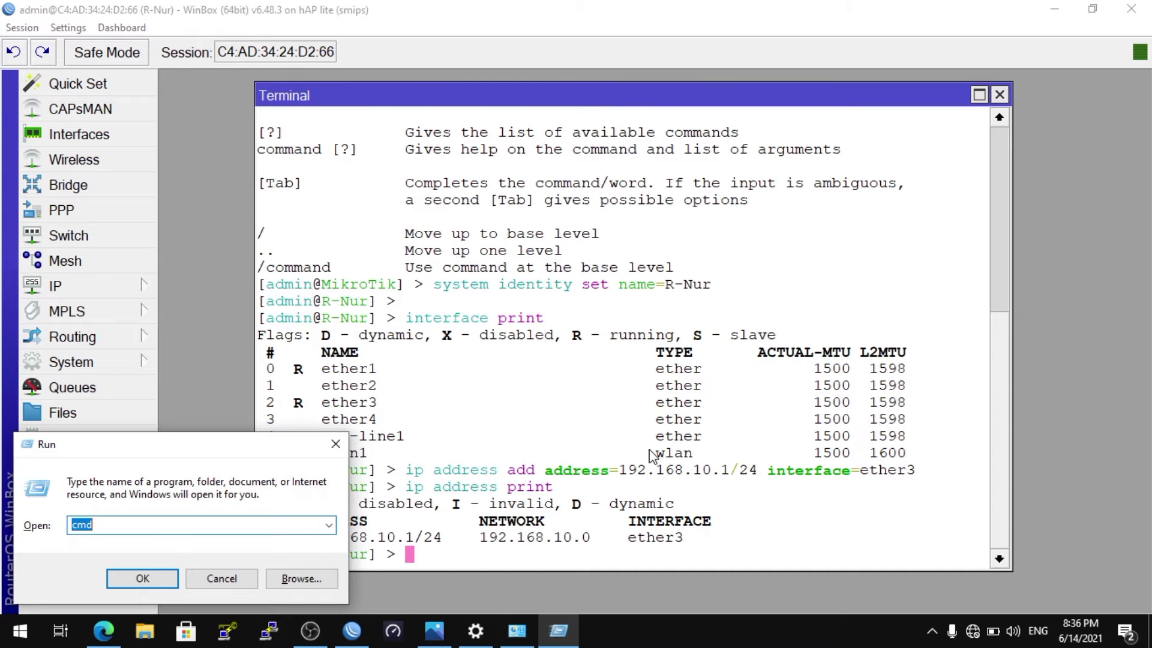
pyautogui.press('Return')
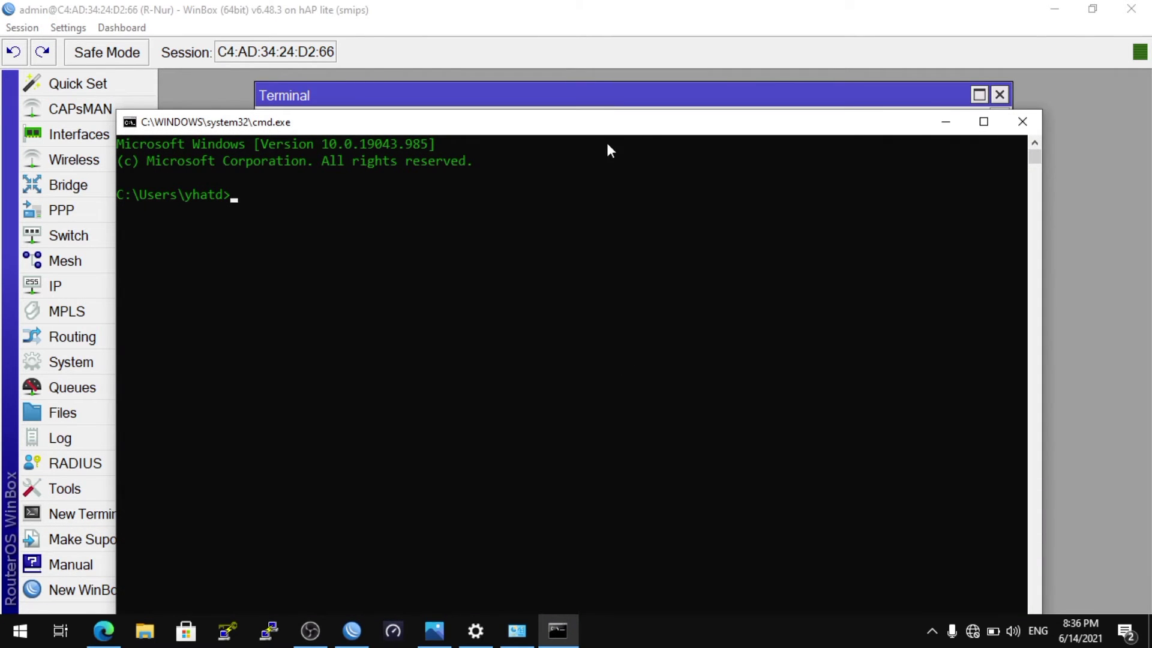
pyautogui.moveTo(609, 133); pyautogui.dragTo(620, 66)
pyautogui.write('ping')
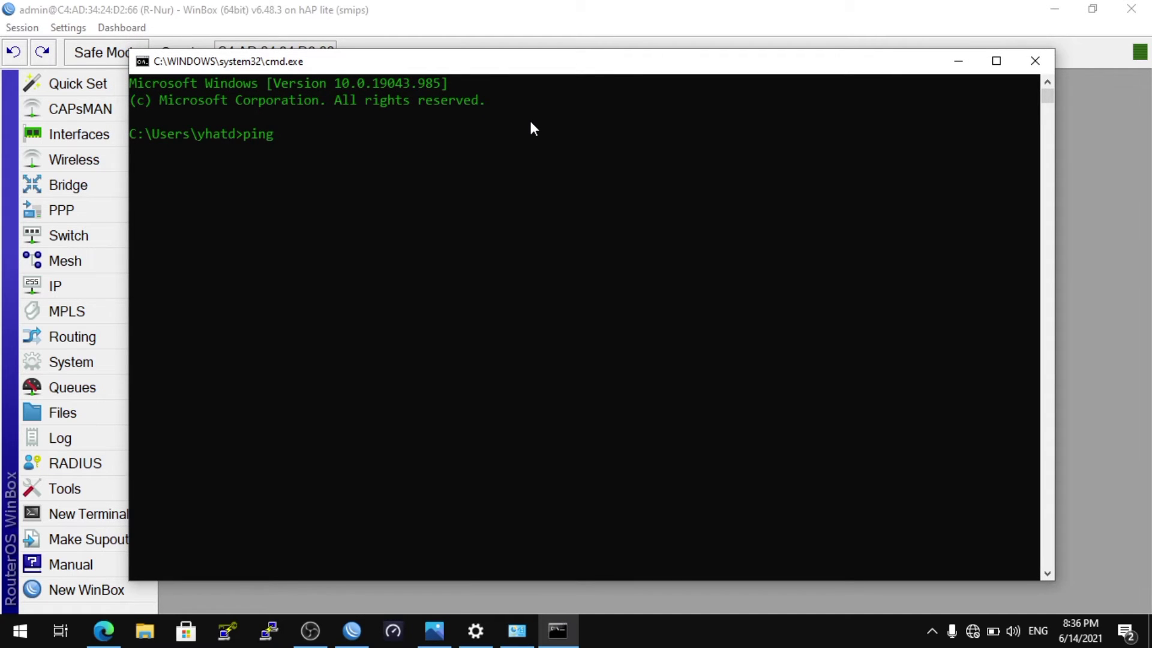
pyautogui.write(' 192.168.10.1')
pyautogui.press('Return')
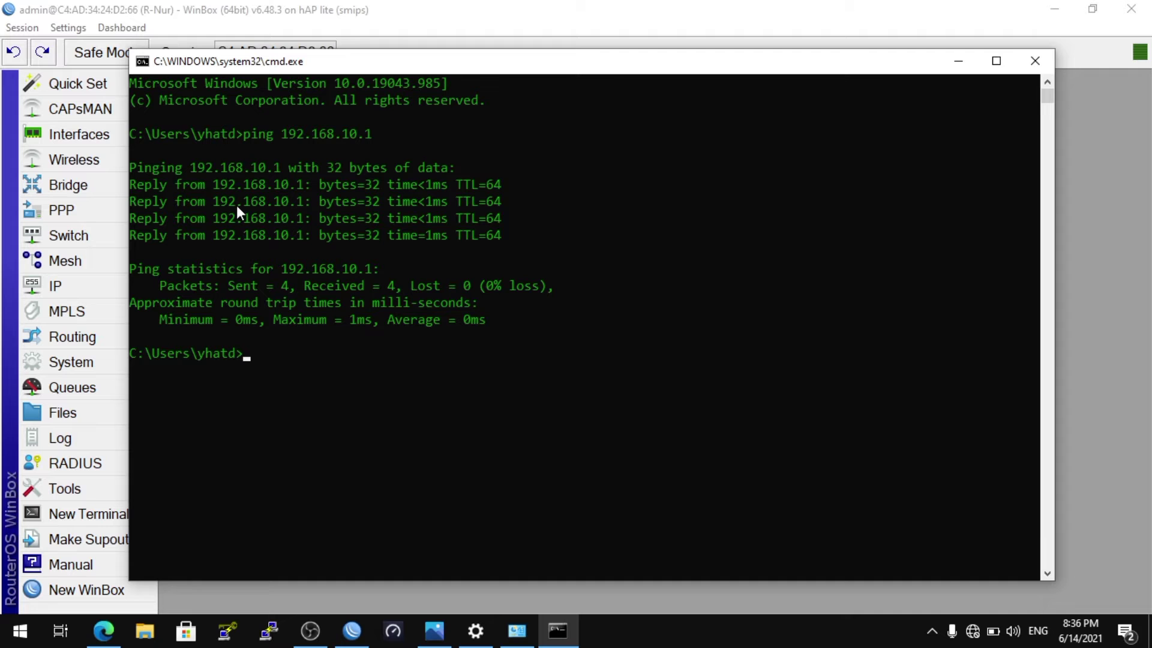
pyautogui.click(958, 62)
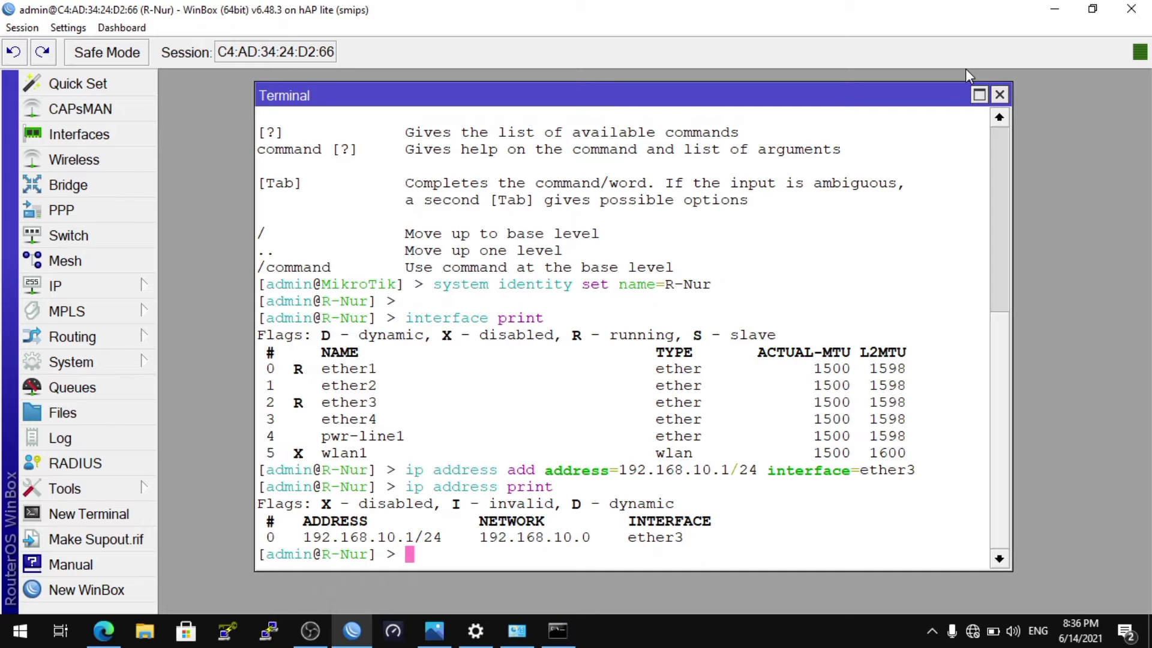
pyautogui.click(558, 630)
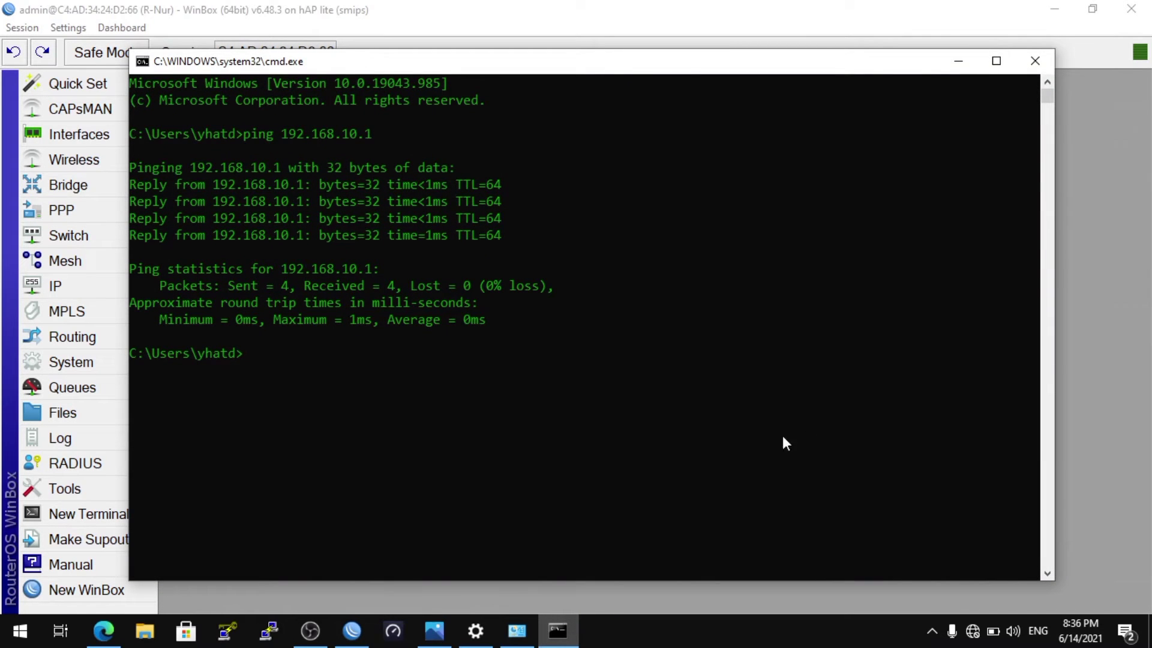
pyautogui.click(960, 63)
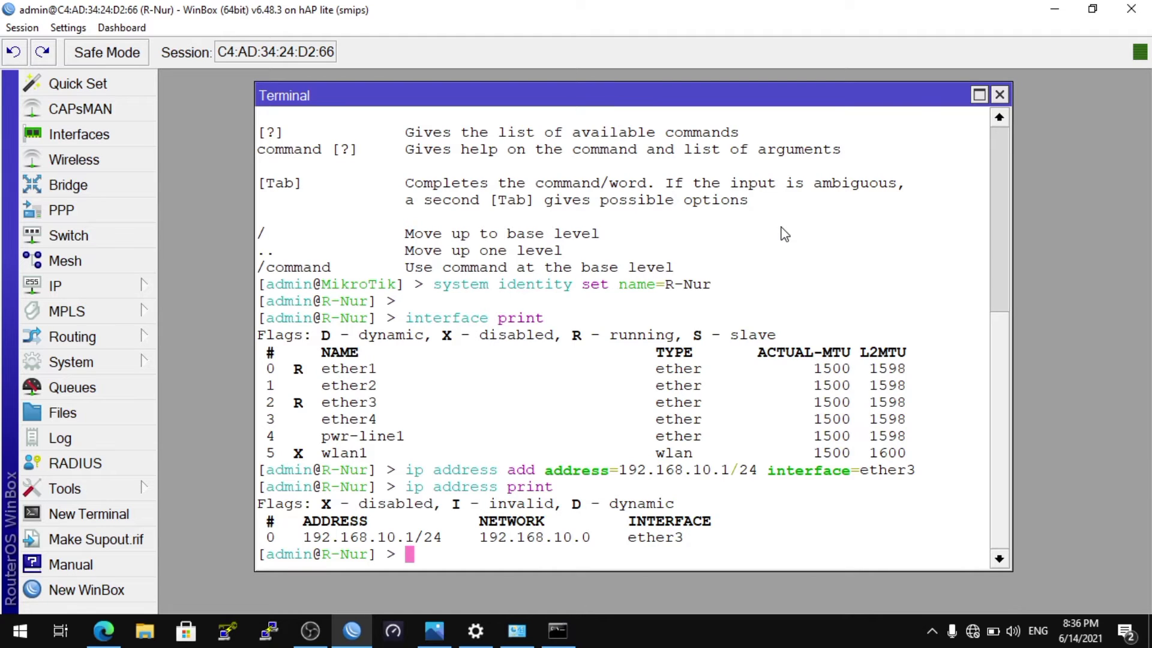
# Add a firewall address-list entry named "blok chain input" covering the range 192.168.10.10-192.168.10.20
pyautogui.press('Return')
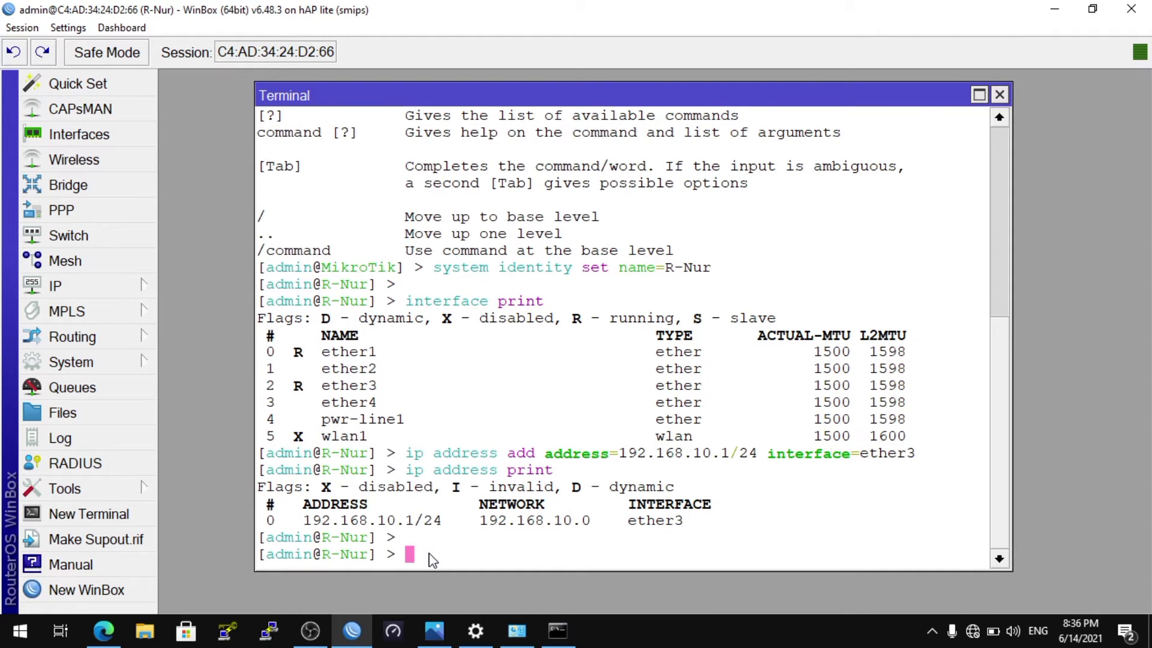
pyautogui.write('ip firewall a')
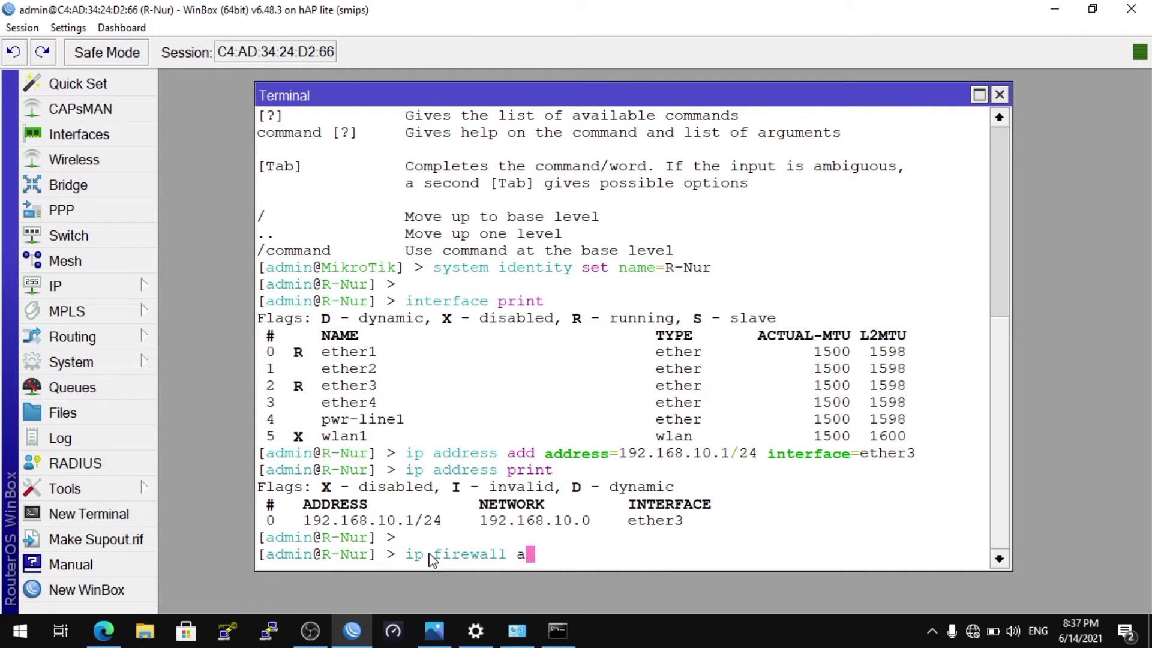
pyautogui.write('ddress-list add')
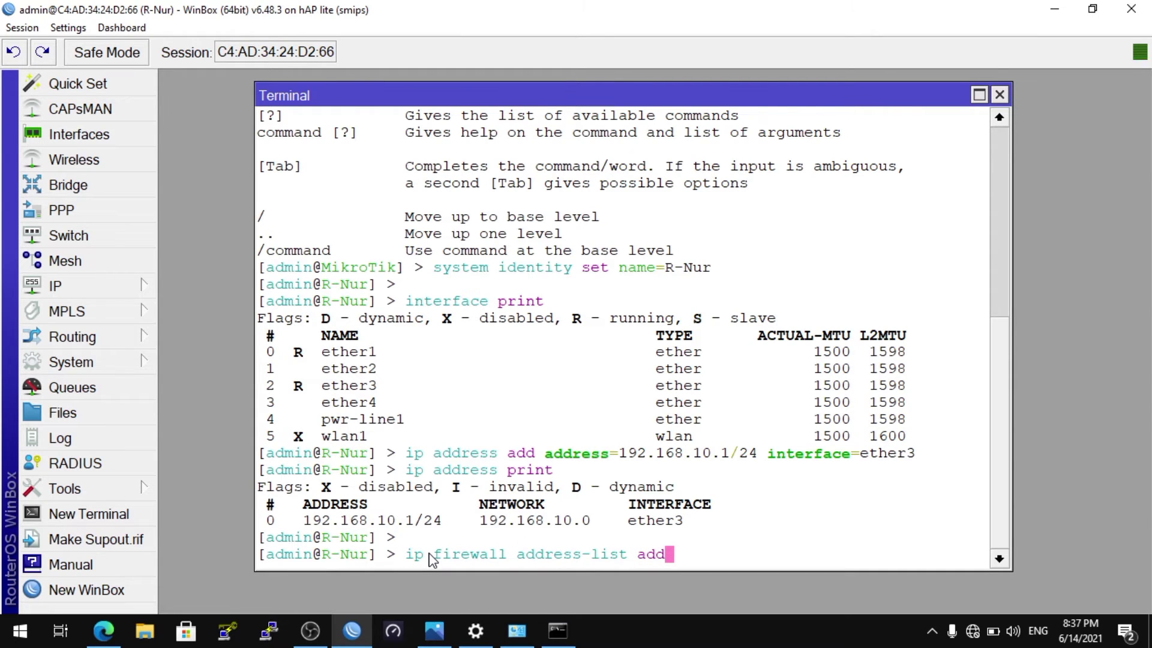
pyautogui.write(' list="blok ')
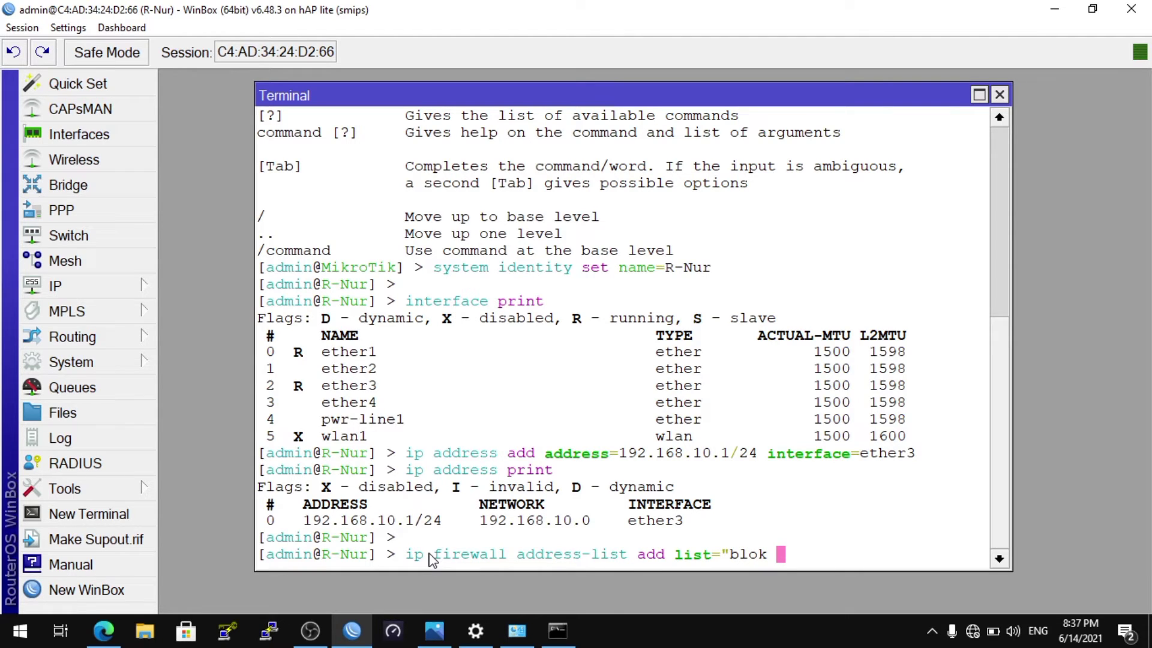
pyautogui.write('chain input')
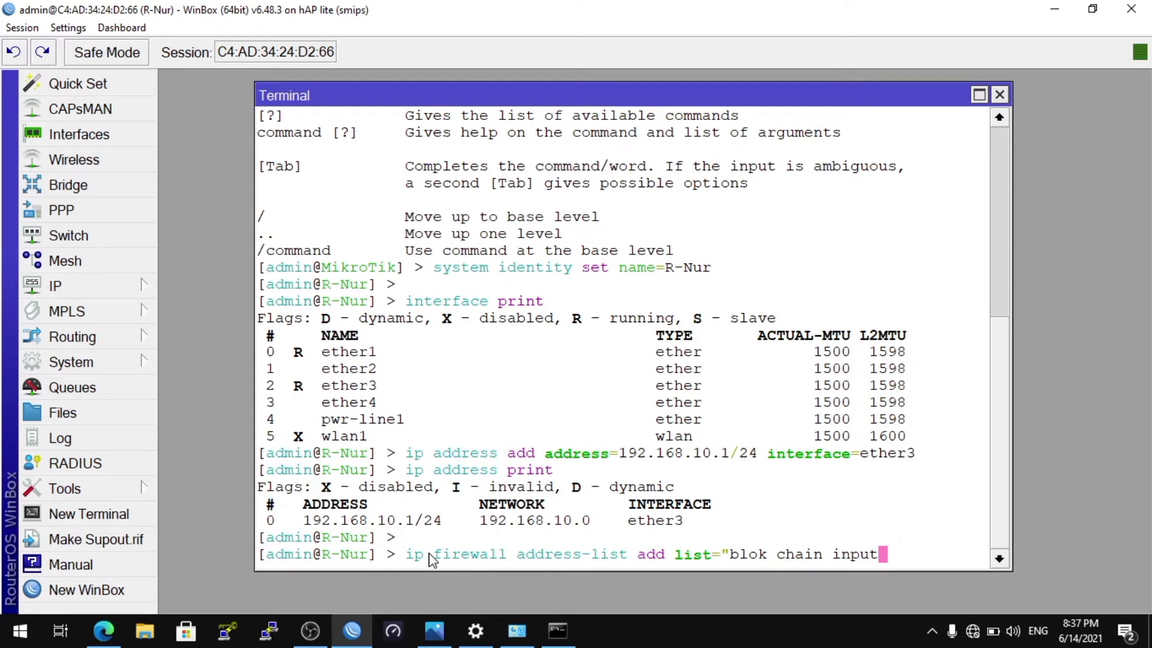
pyautogui.write('" address=')
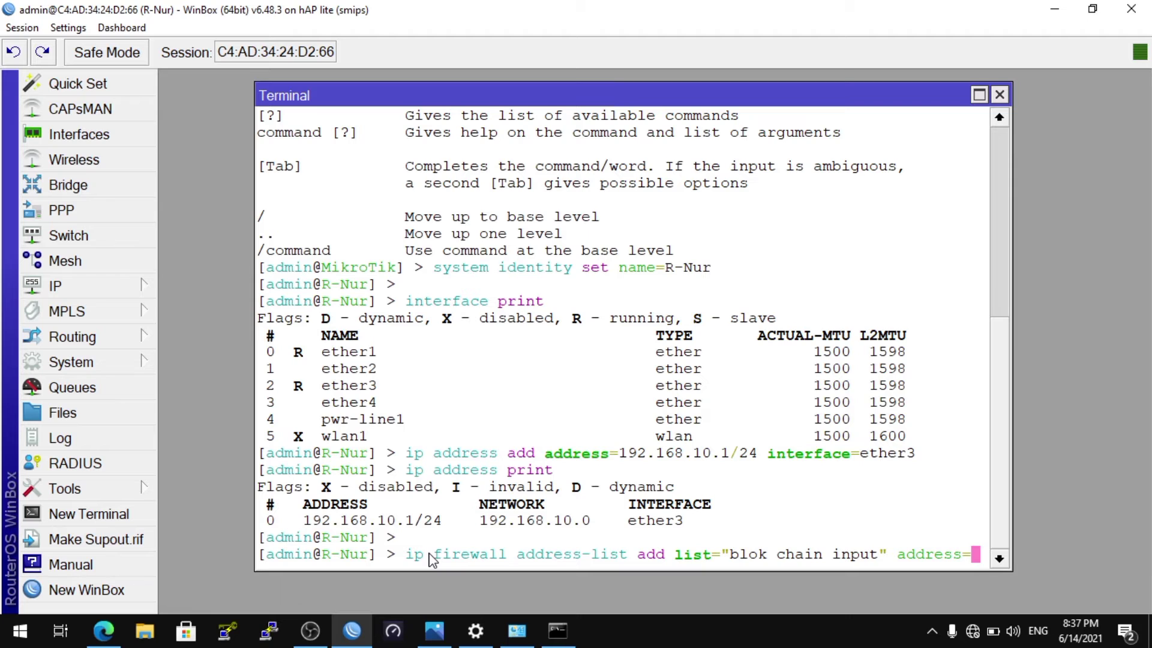
pyautogui.write('192.')
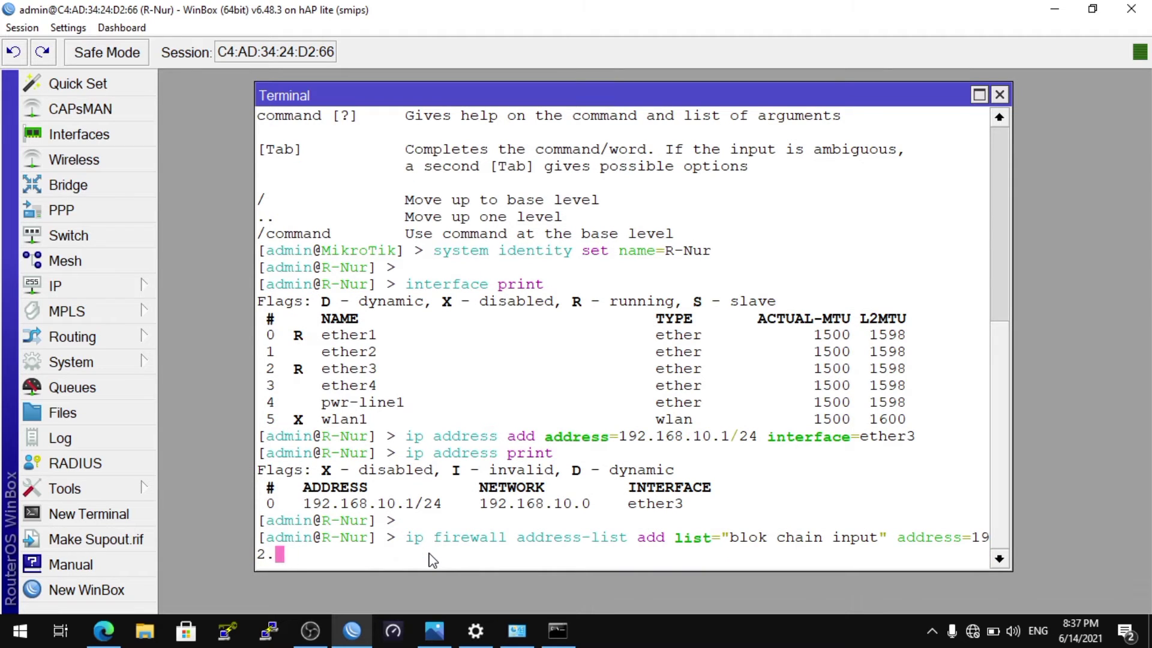
pyautogui.write('168.10.10')
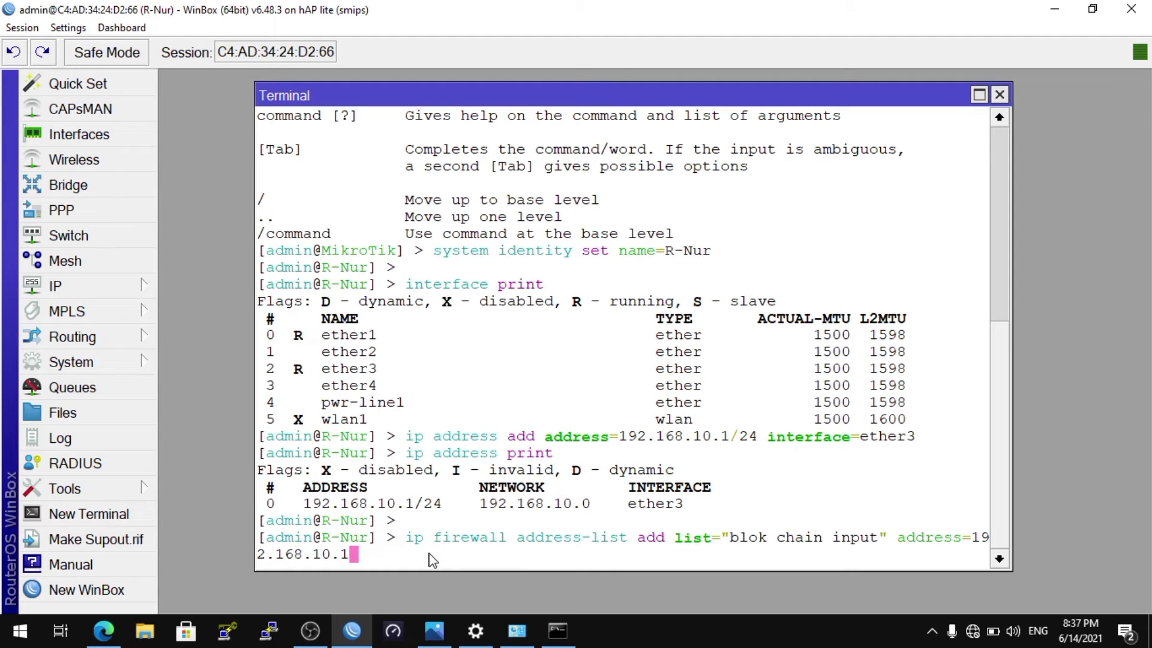
pyautogui.write('-192.168.10.20')
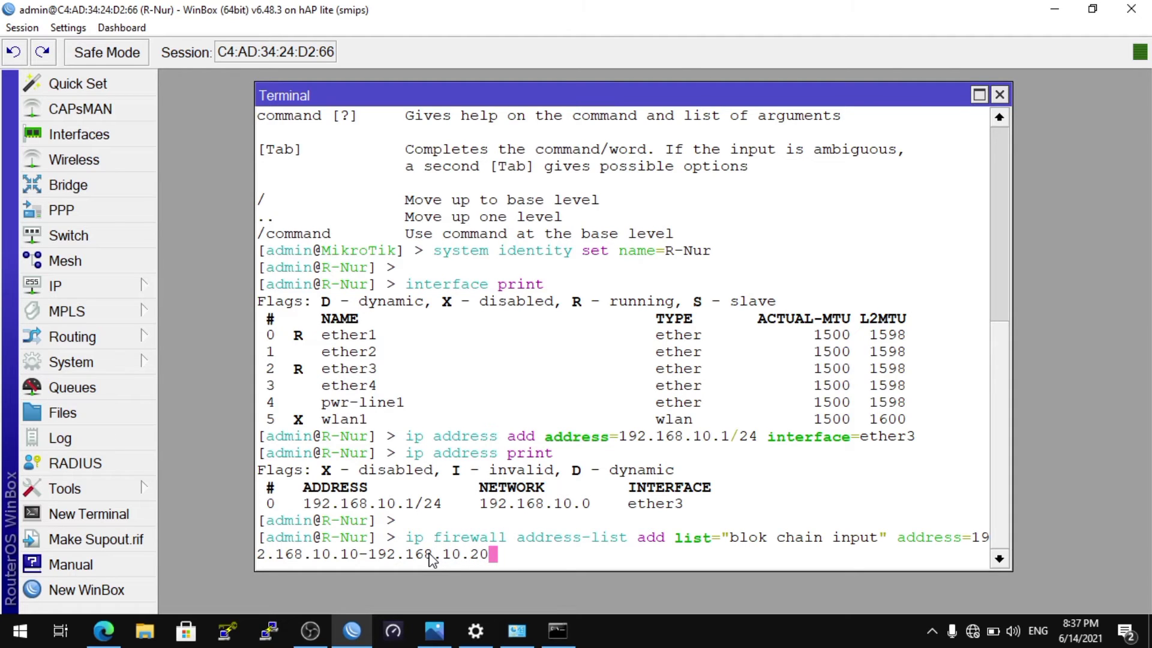
pyautogui.press('Return')
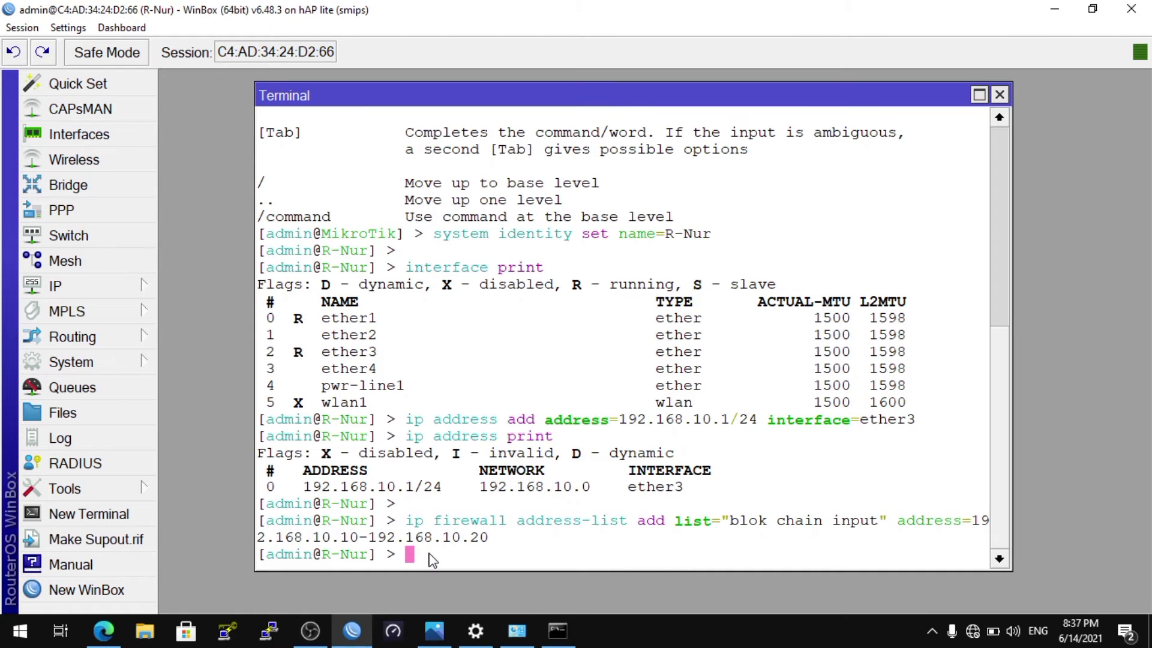
# Print the router's firewall address-list entries in the terminal
pyautogui.write('ip firewall add')
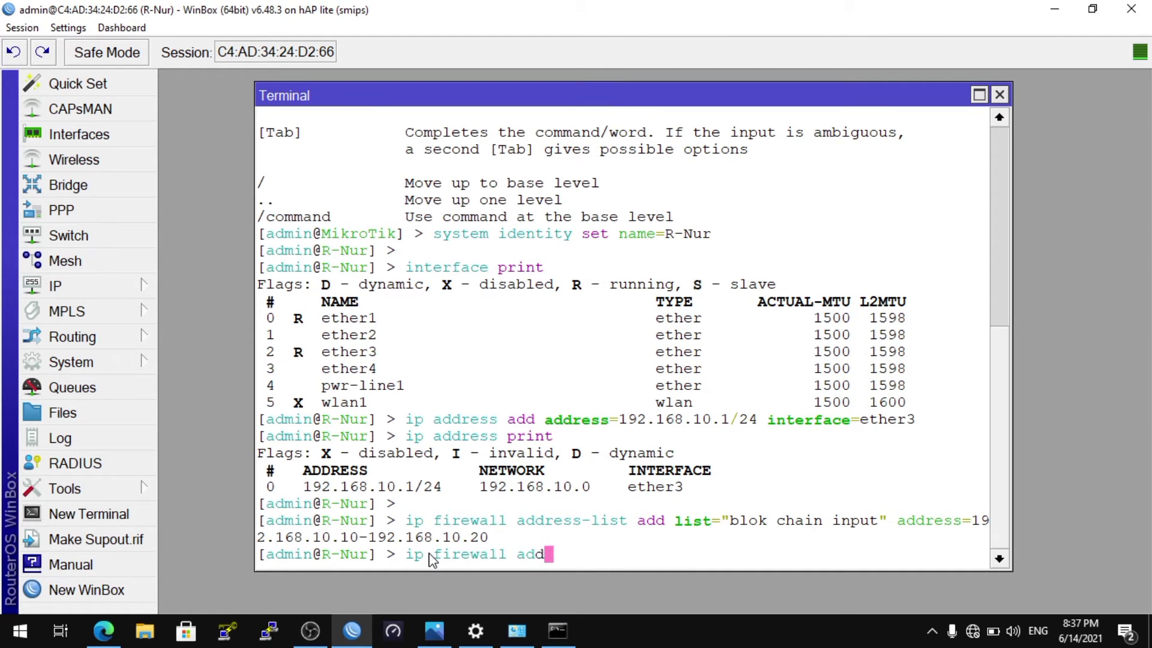
pyautogui.press('Tab')
pyautogui.write('print')
pyautogui.press('Return')
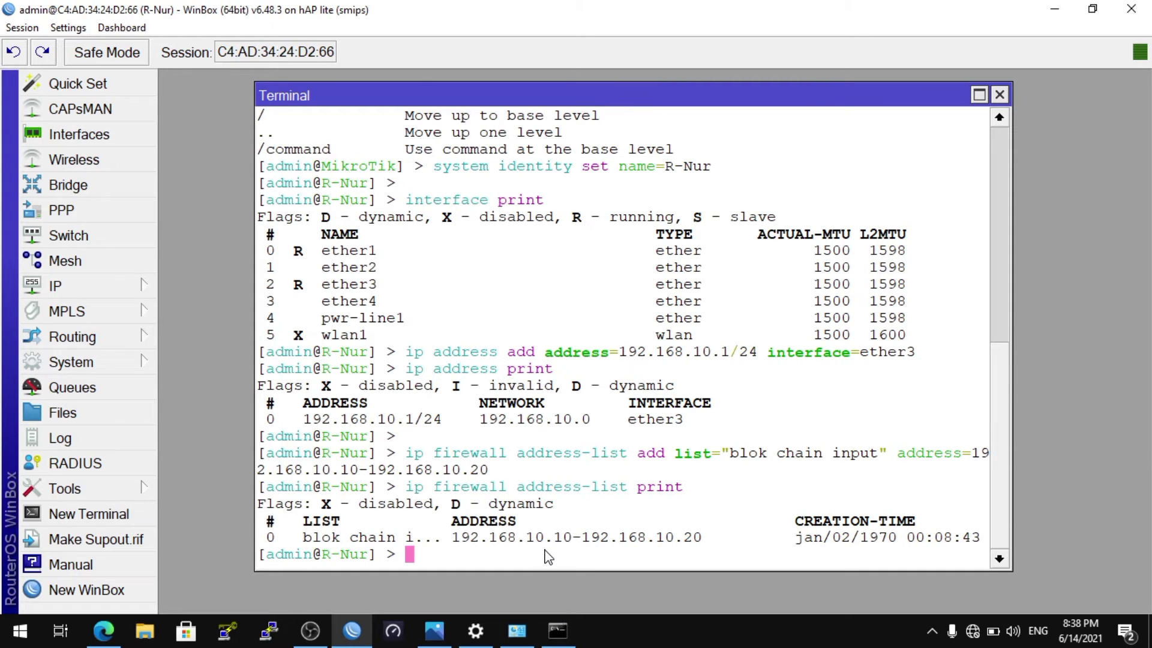
pyautogui.press('Return')
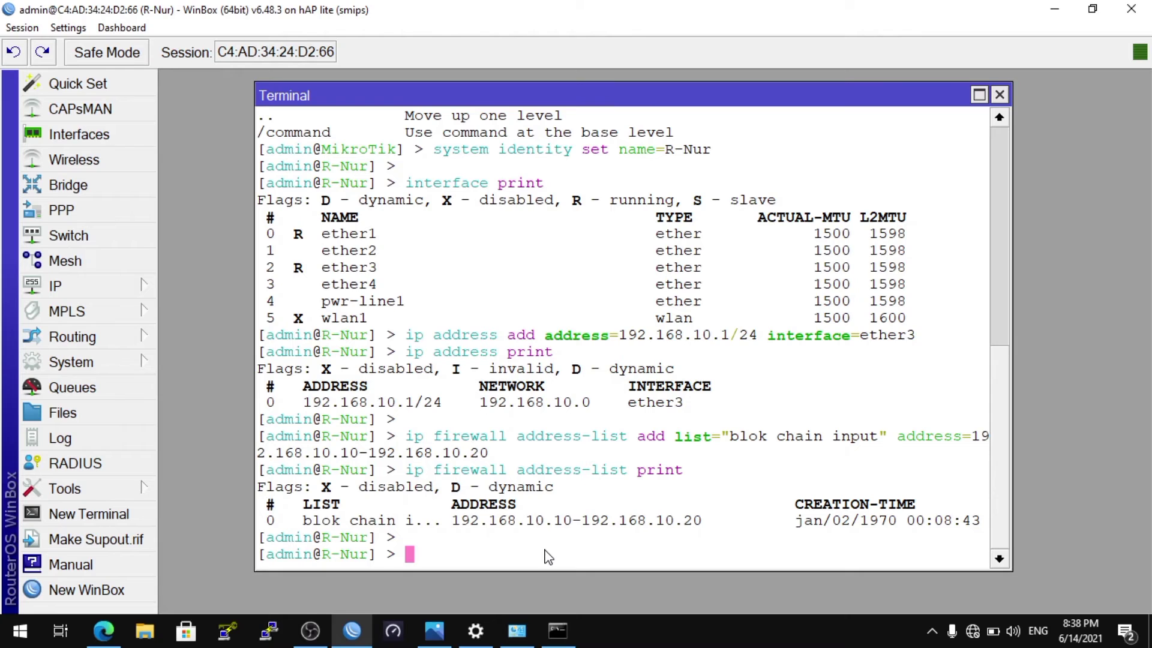
# Add a firewall filter rule with chain=input, src-address-list="blok chain input" and action=drop
pyautogui.write('ip firewall f')
pyautogui.press('Tab')
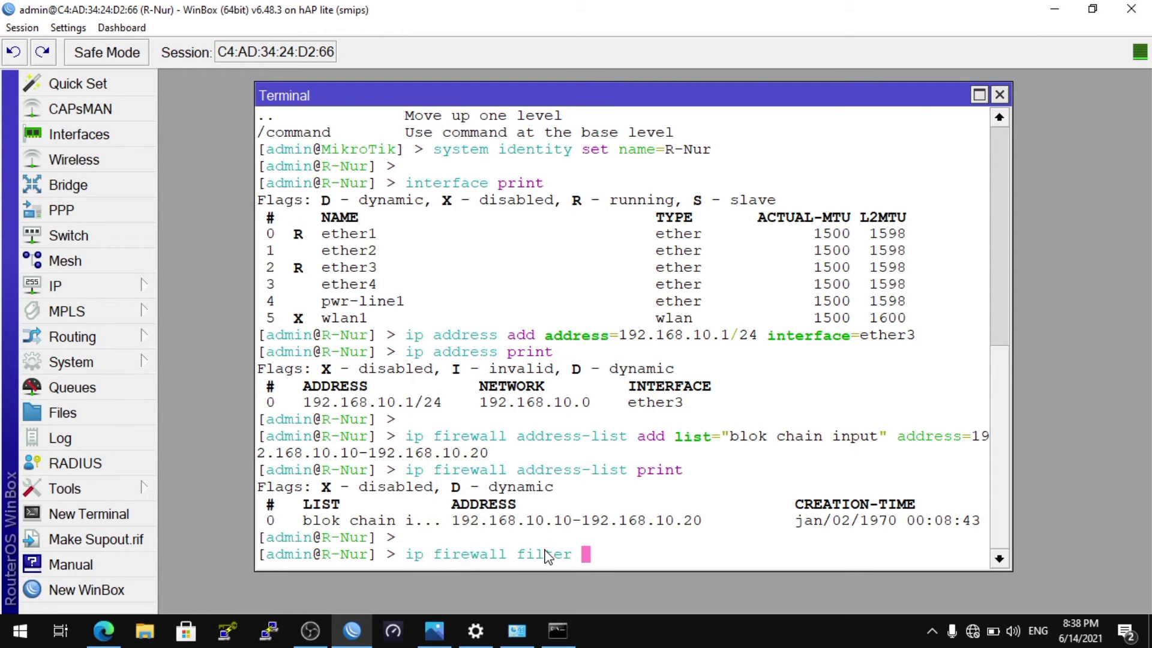
pyautogui.write('add chain=input ')
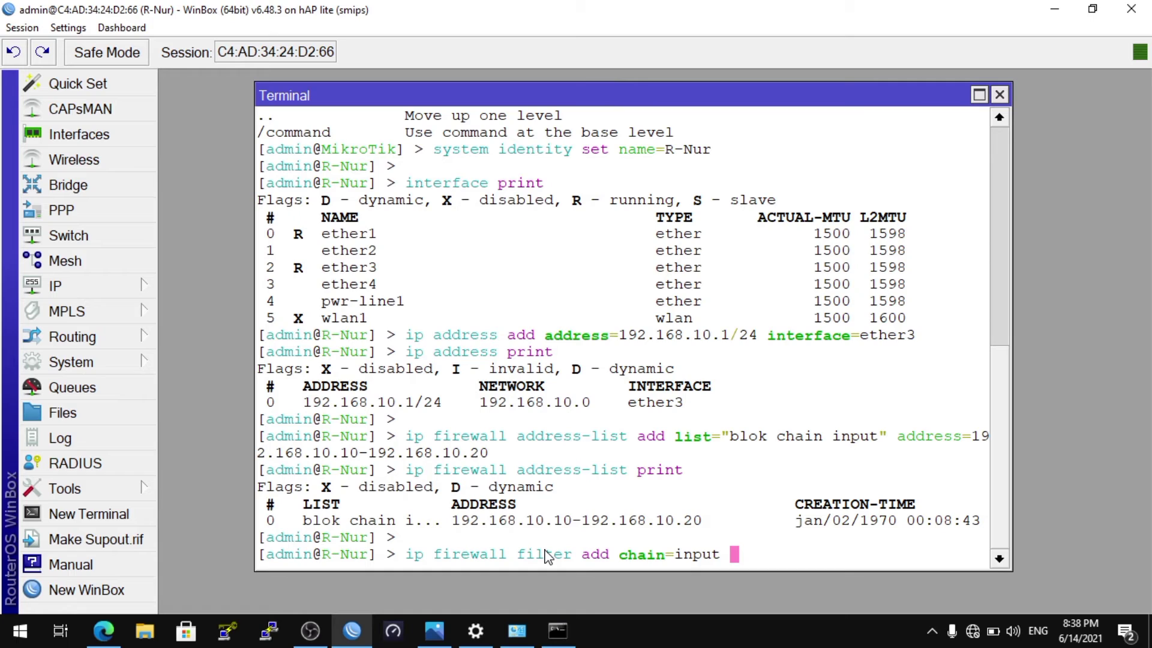
pyautogui.write(' src-address')
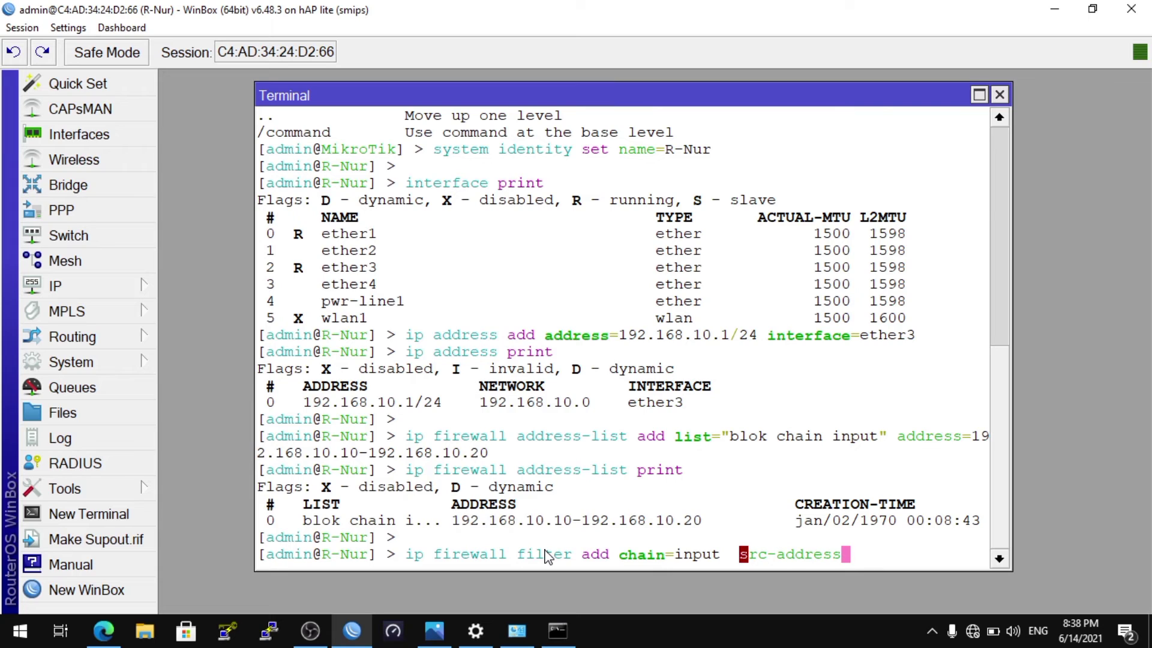
pyautogui.write('-list=')
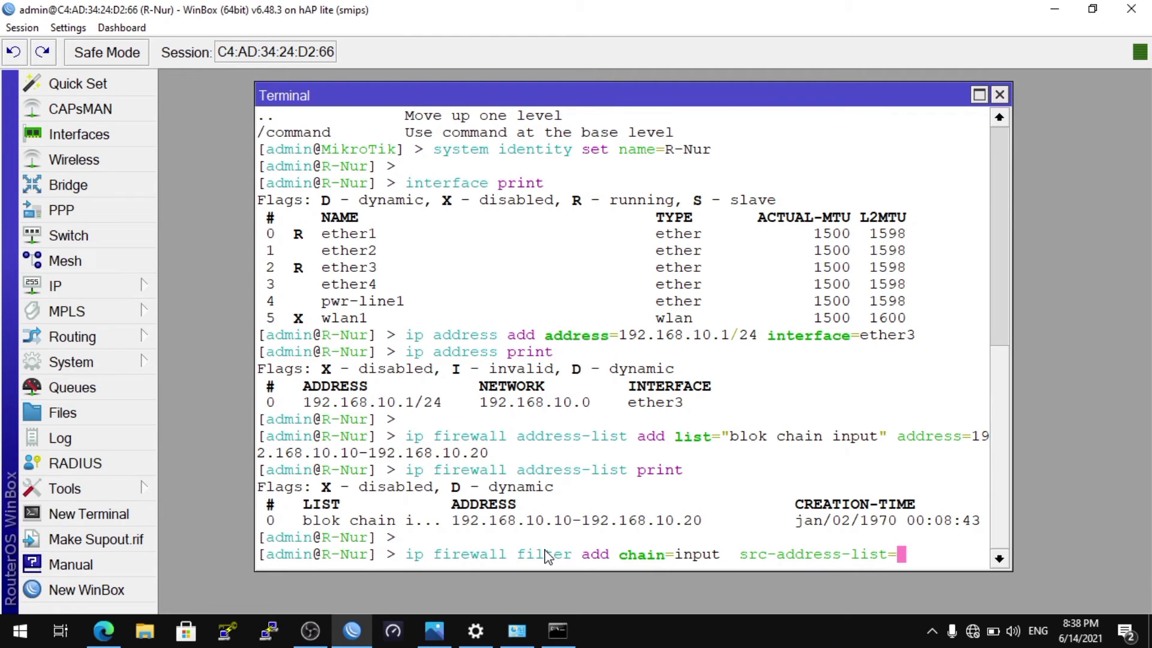
pyautogui.write('"blok chain input" ')
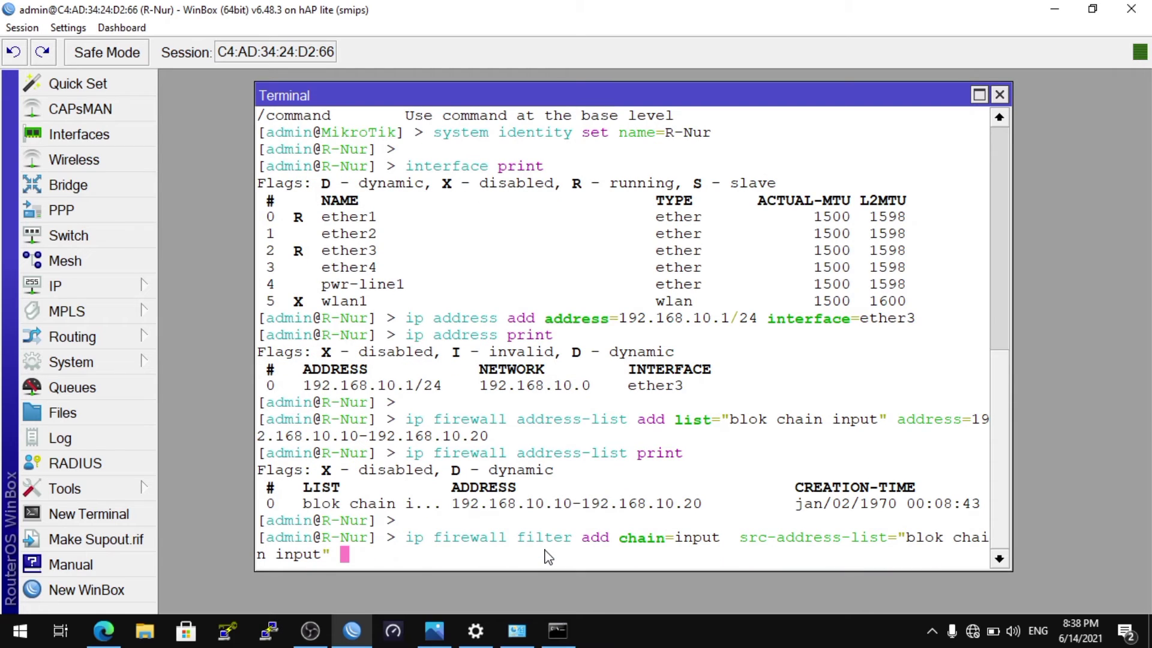
pyautogui.write('act')
pyautogui.press('Tab')
pyautogui.write('drop')
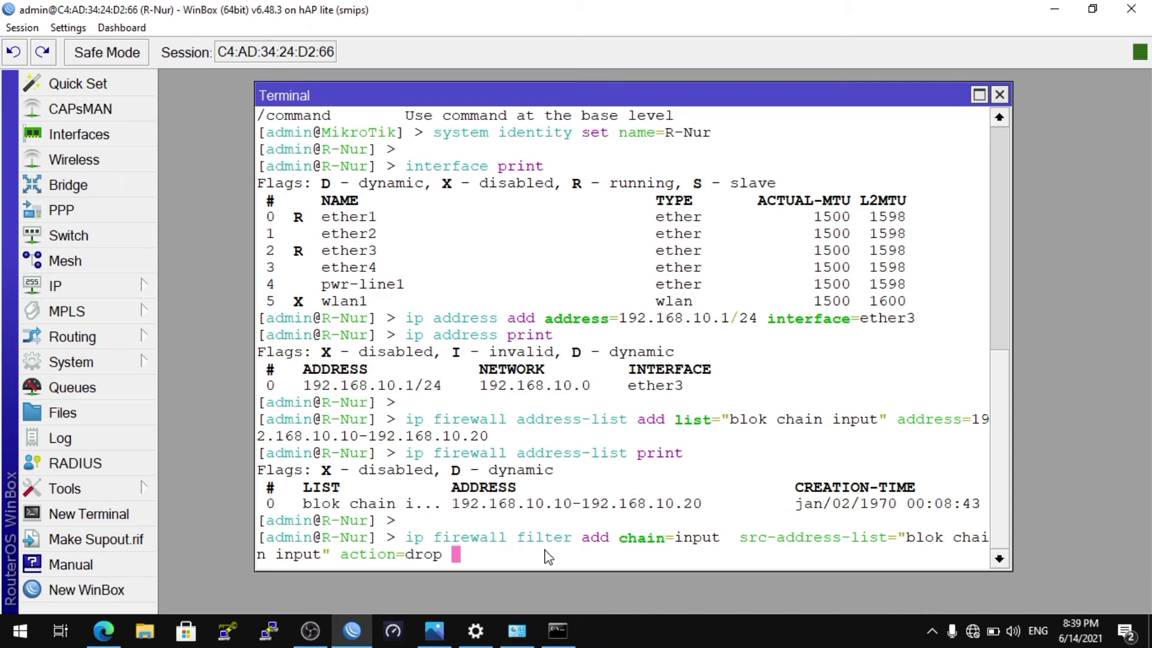
pyautogui.press('Return')
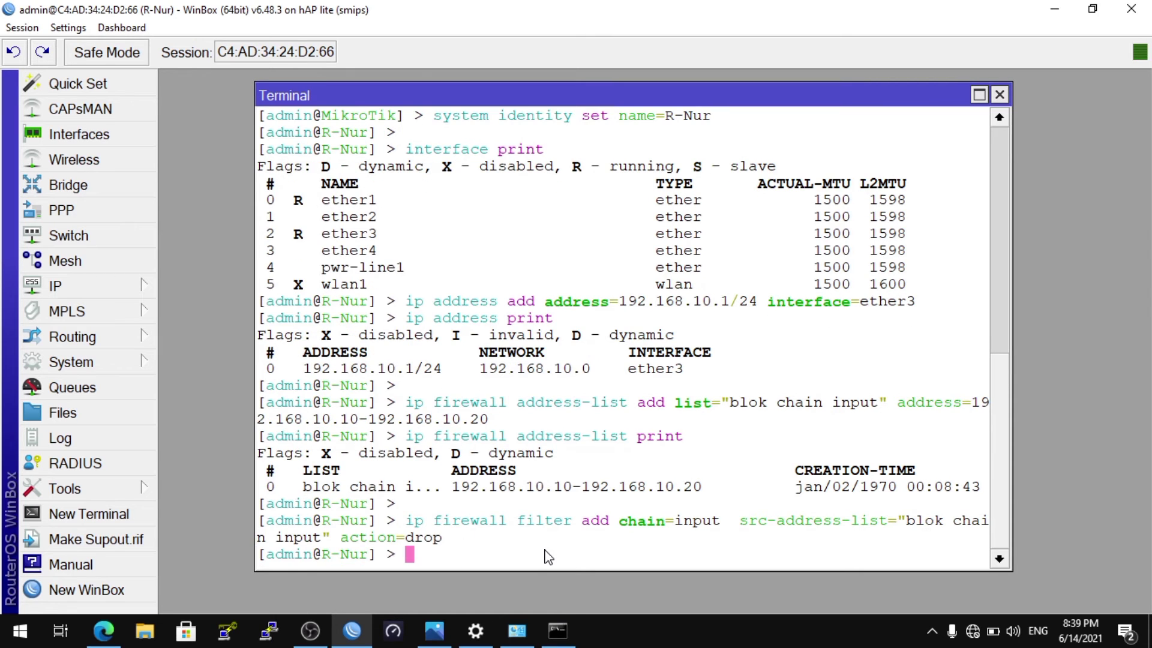
# Print the router's firewall filter rules in the terminal
pyautogui.press('Return')
pyautogui.write('ip fi')
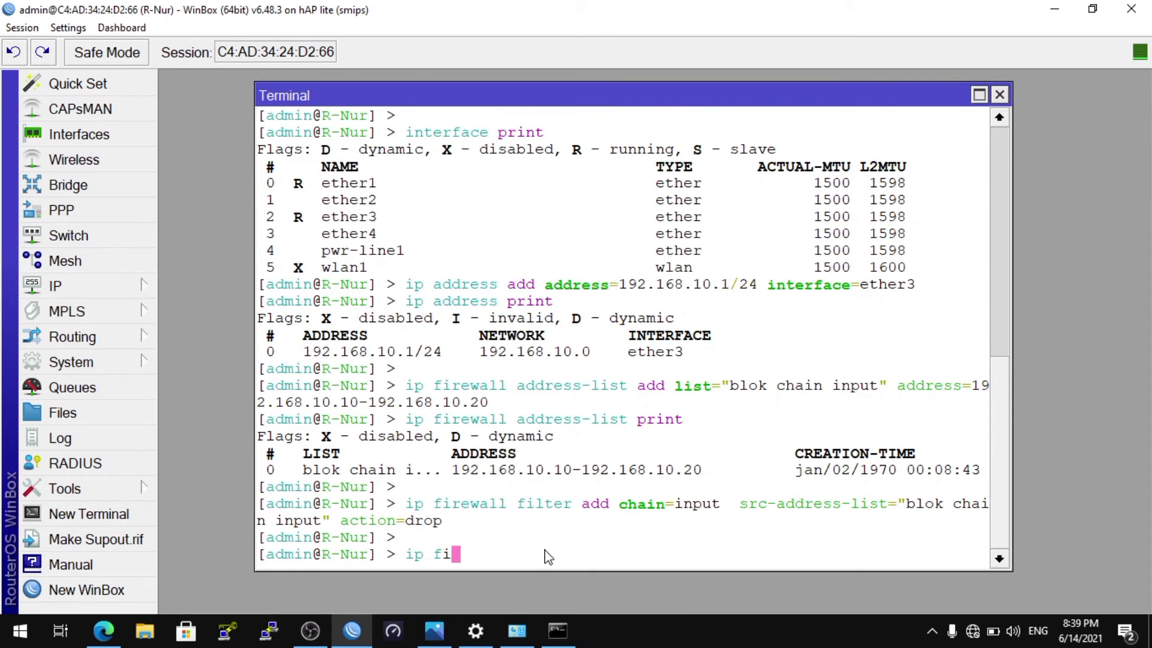
pyautogui.press('Tab')
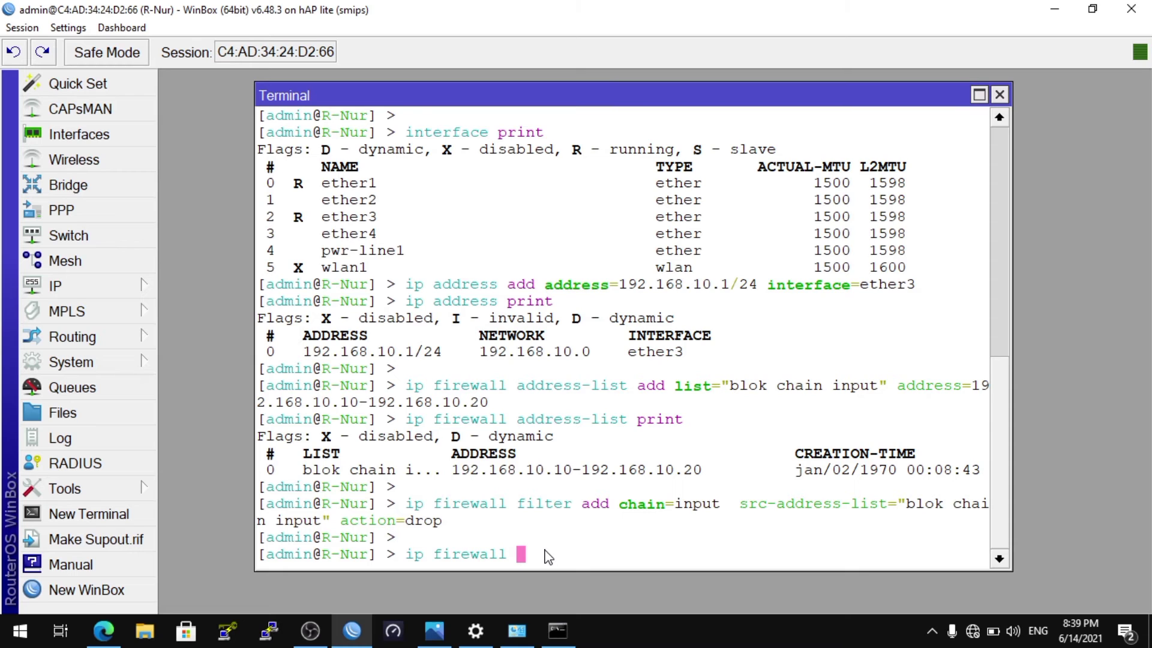
pyautogui.write('f')
pyautogui.press('Tab')
pyautogui.write('print')
pyautogui.press('Return')
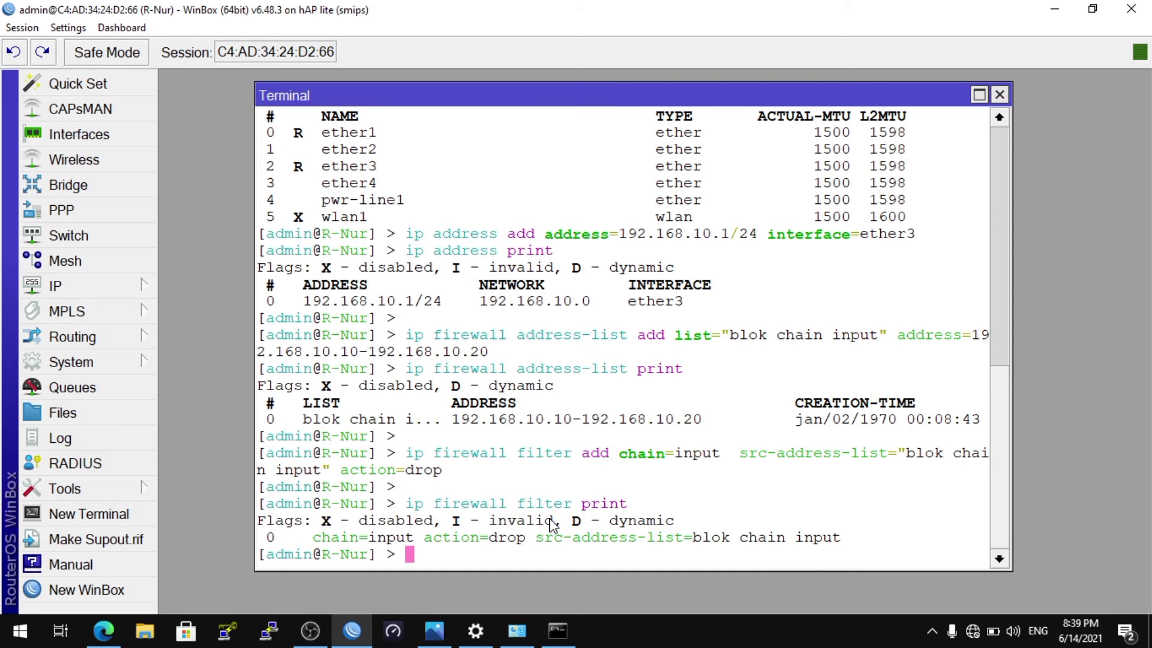
# Switch to Command Prompt and ping 192.168.10.1 to test the filter rule from the computer's current address
pyautogui.click(558, 631)
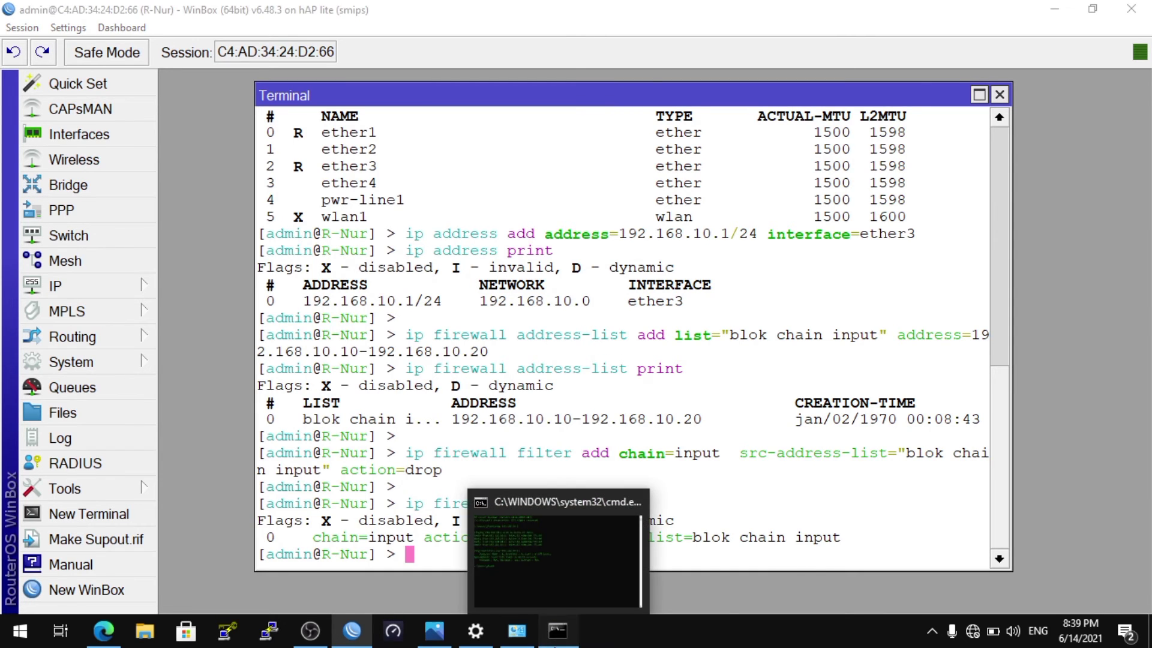
pyautogui.press('Up')
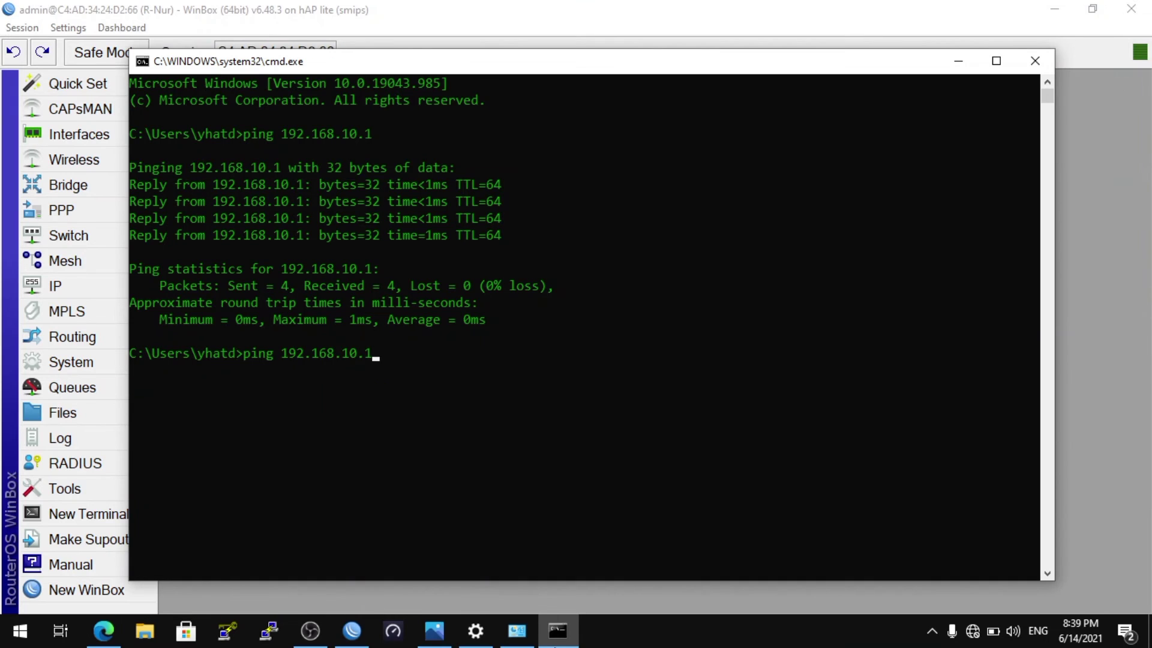
pyautogui.press('Return')
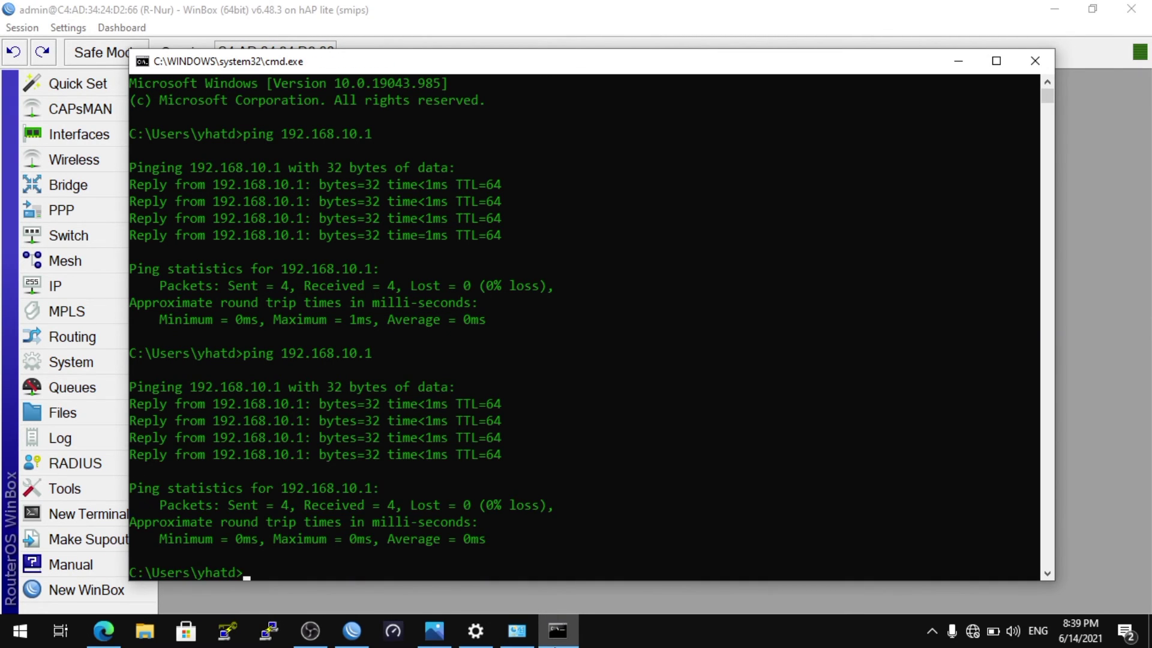
# In Windows Network Connections, set the Ethernet adapter's static IPv4 address to 192.168.10.10, within the router's blocked range, and apply the settings
pyautogui.click(514, 645)
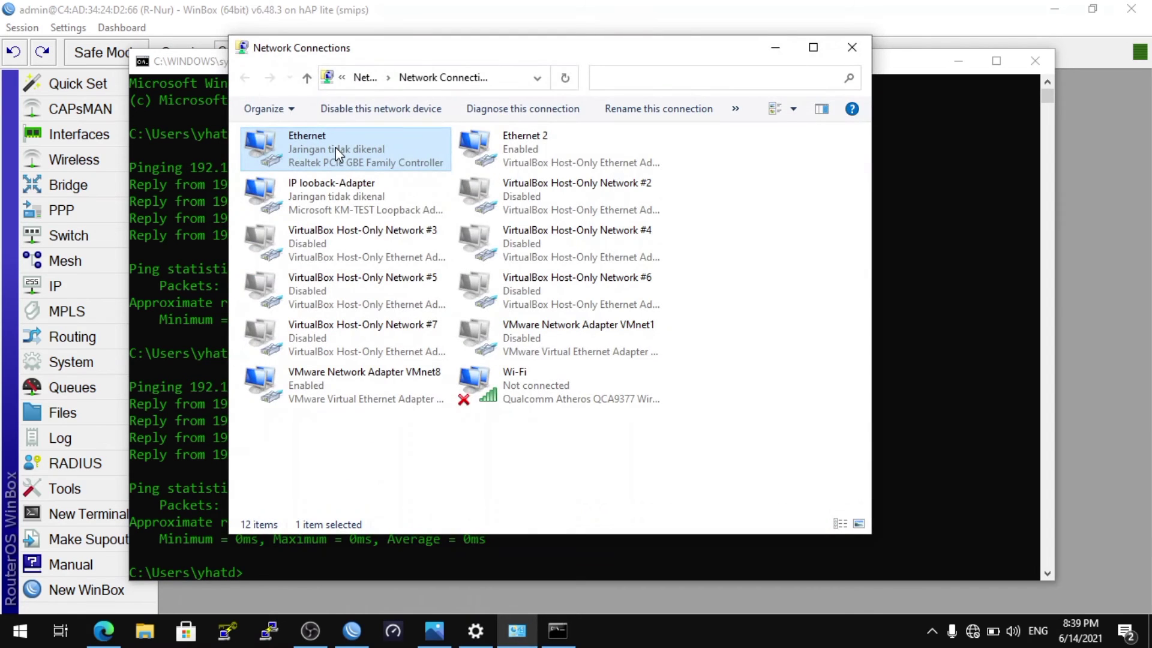
pyautogui.rightClick(336, 150)
pyautogui.click(390, 307)
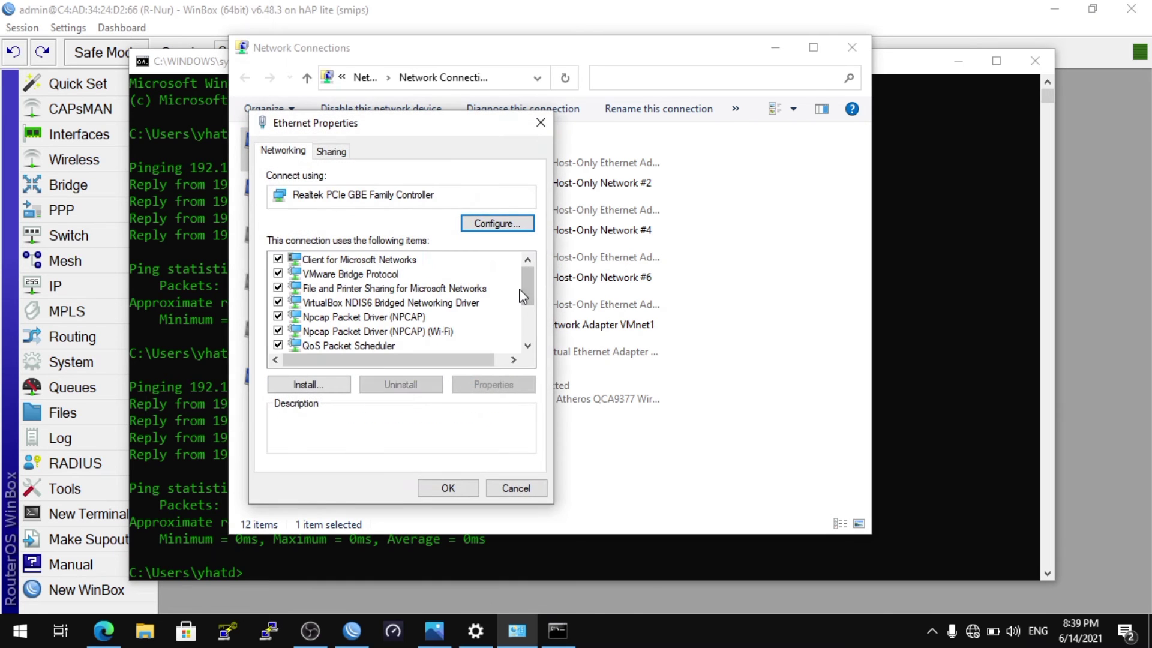
pyautogui.scroll(-2, 531, 293)
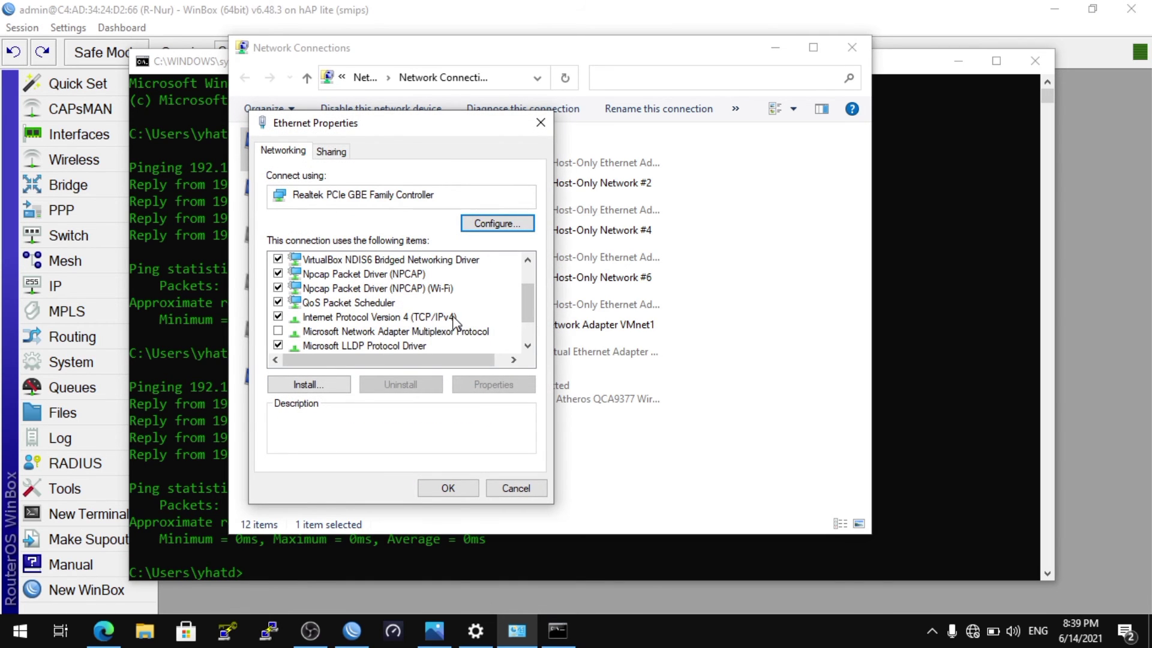
pyautogui.doubleClick(454, 316)
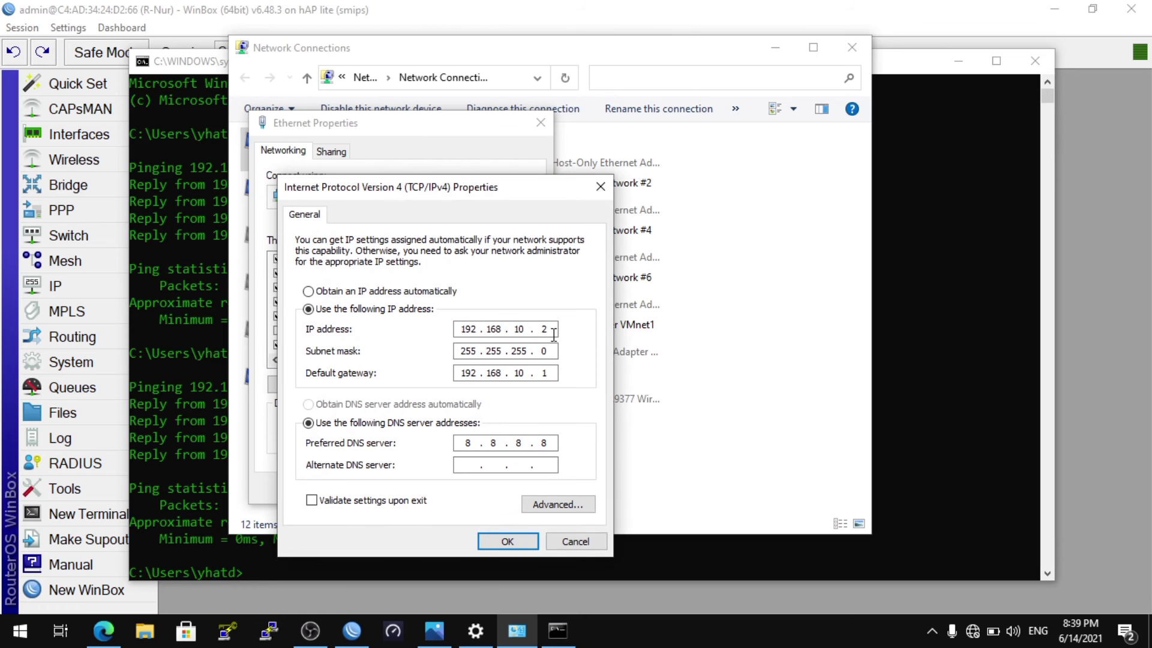
pyautogui.click(352, 630)
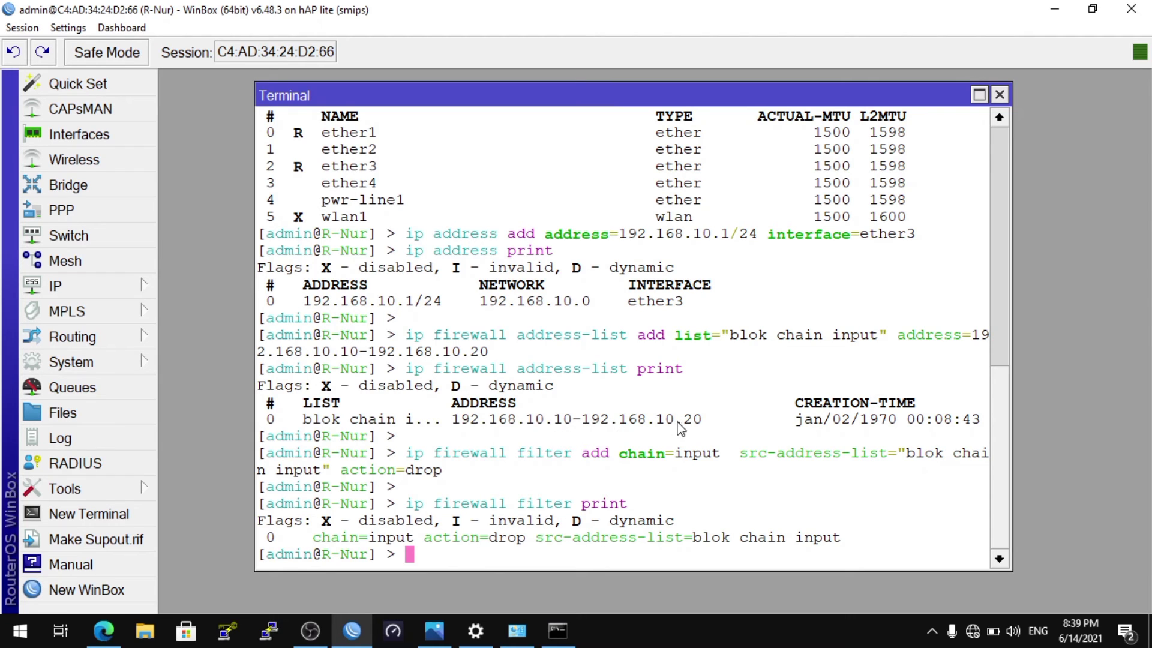
pyautogui.click(517, 631)
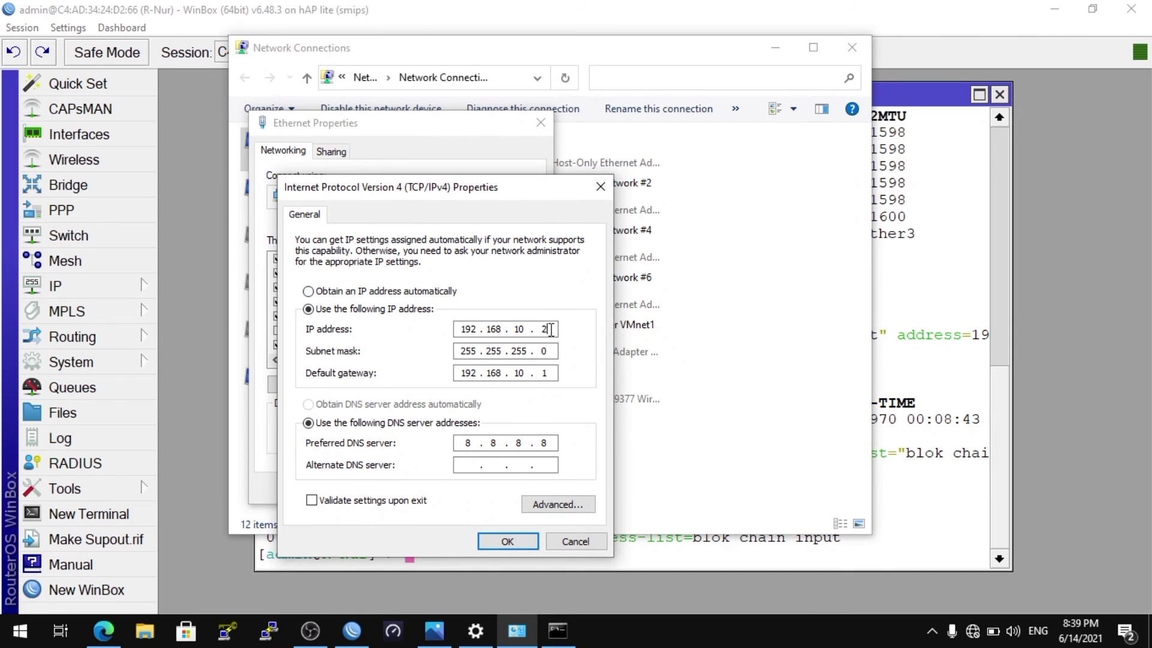
pyautogui.write('10')
pyautogui.click(511, 542)
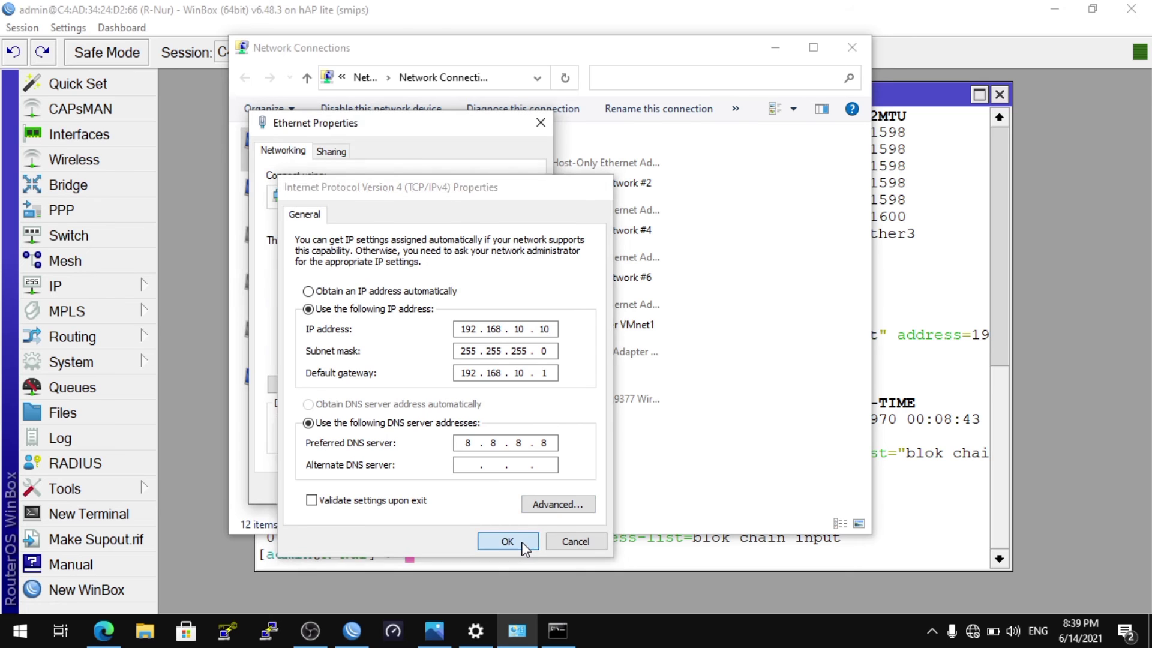
pyautogui.click(455, 487)
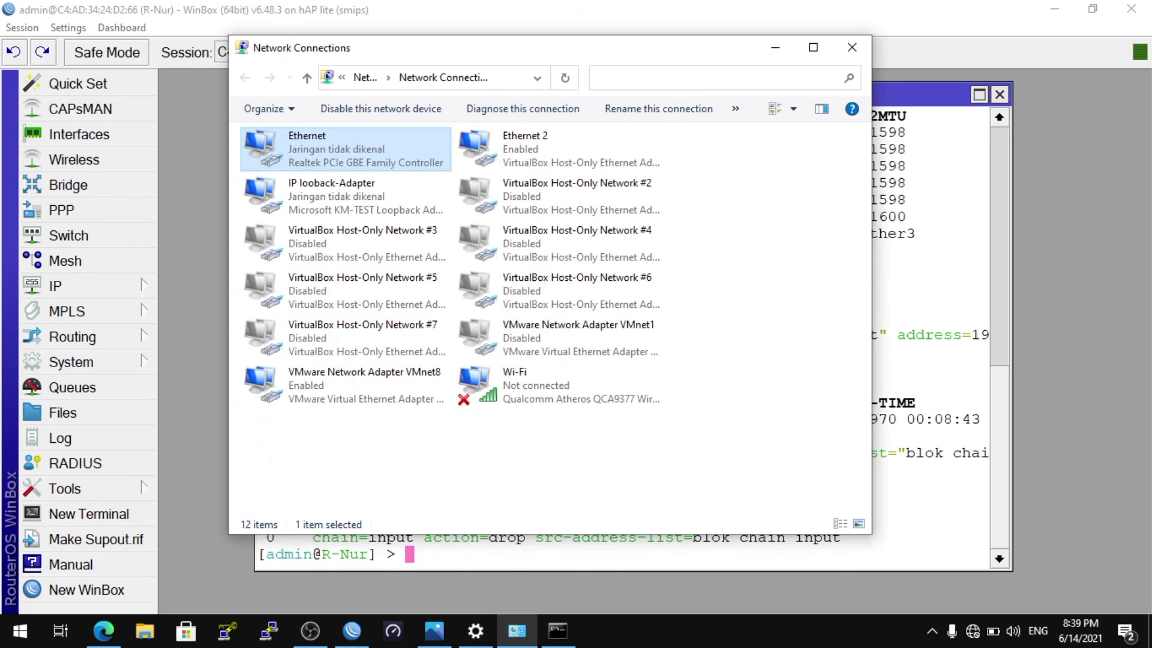
# Switch to Command Prompt, ping 192.168.10.1 again from the 192.168.10.10 address, and review the drop rule in the WinBox terminal
pyautogui.click(563, 640)
pyautogui.press('Up')
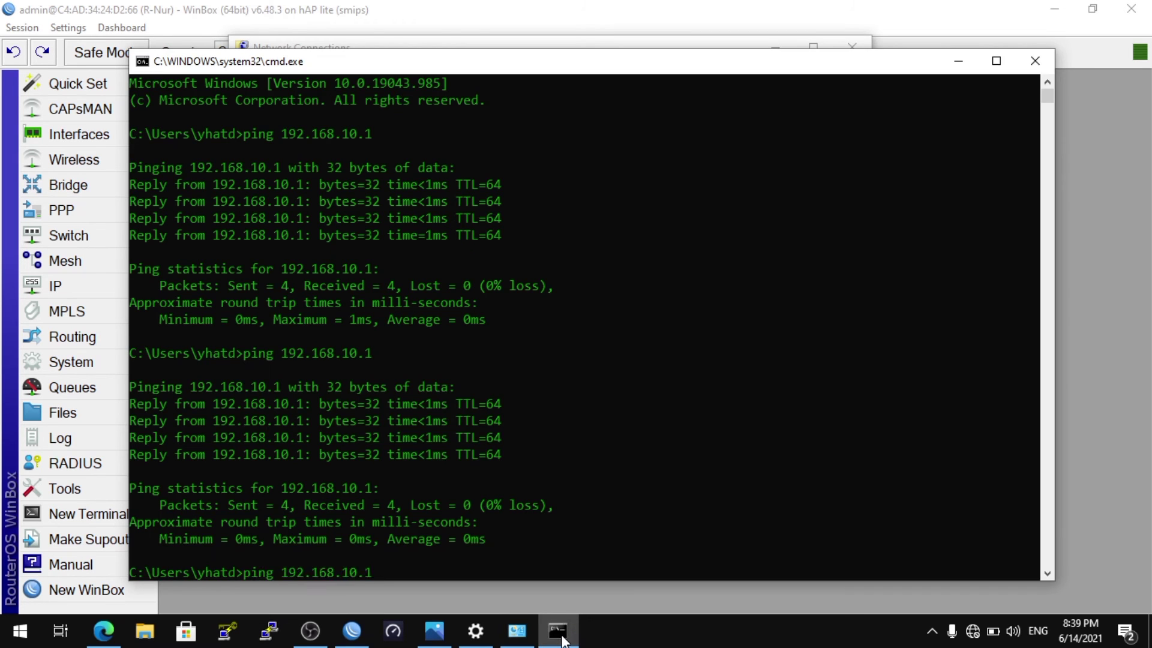
pyautogui.press('Return')
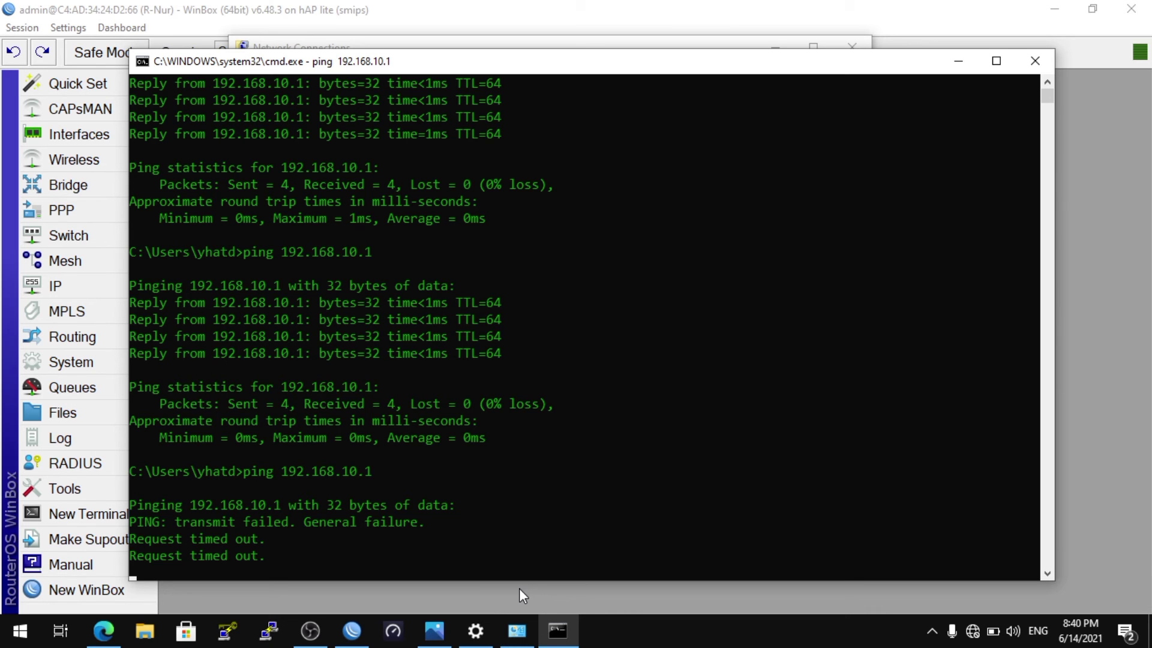
pyautogui.click(351, 628)
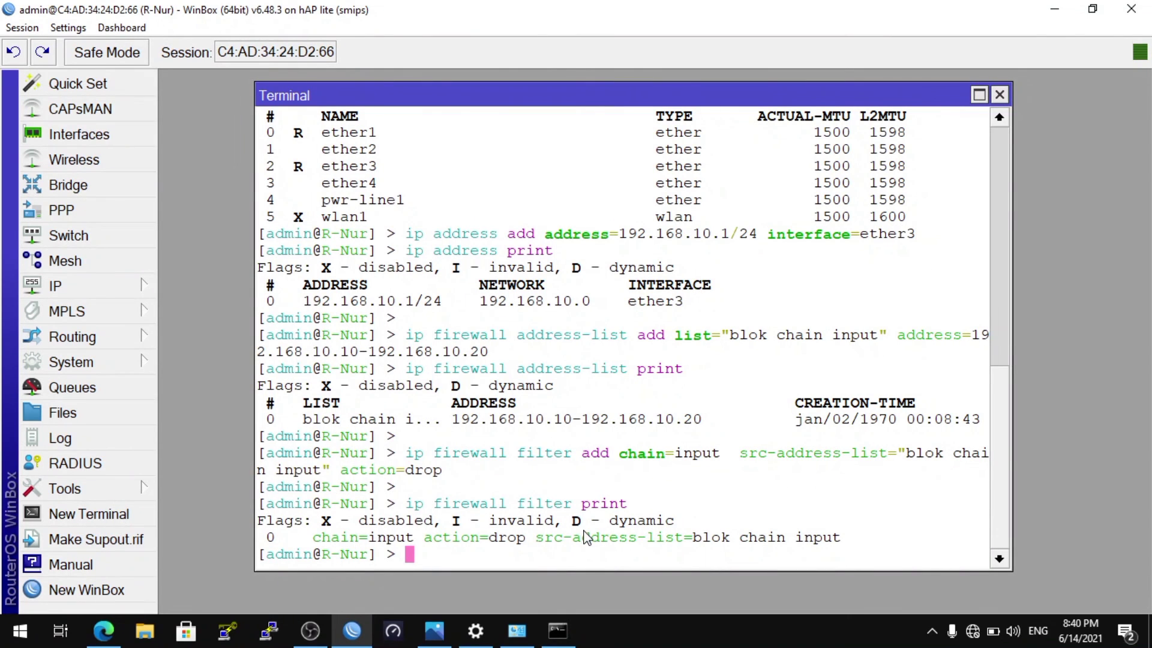
pyautogui.click(557, 630)
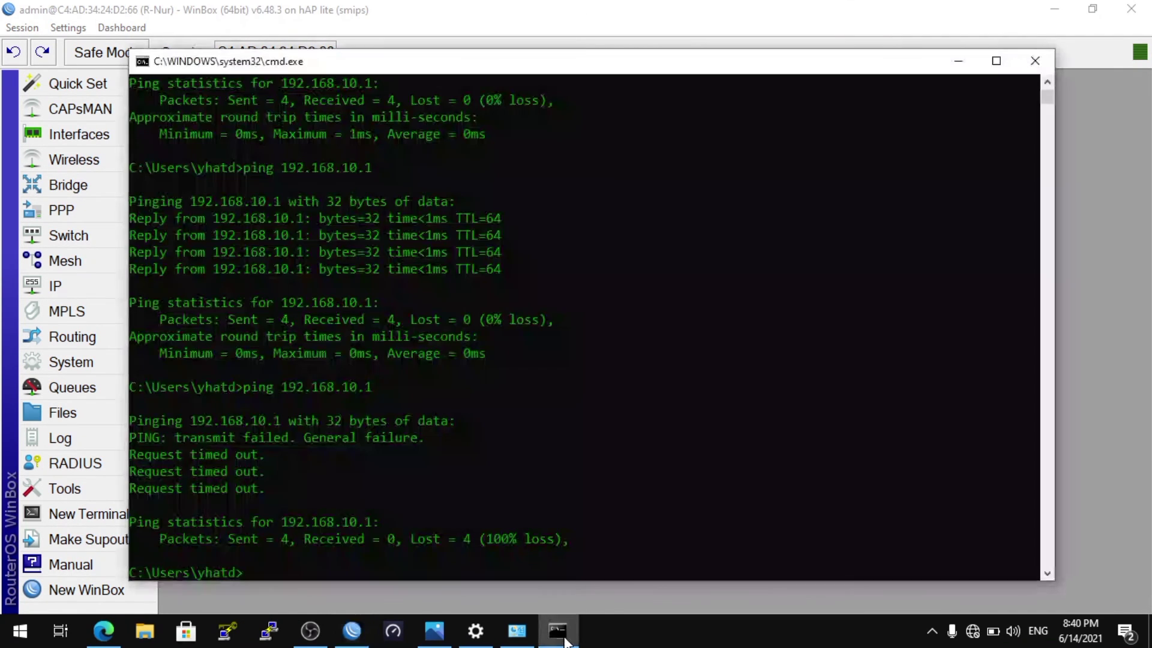
# In Network Connections, change the Ethernet adapter's static IPv4 address to 192.168.10.12 and apply the settings
pyautogui.click(516, 631)
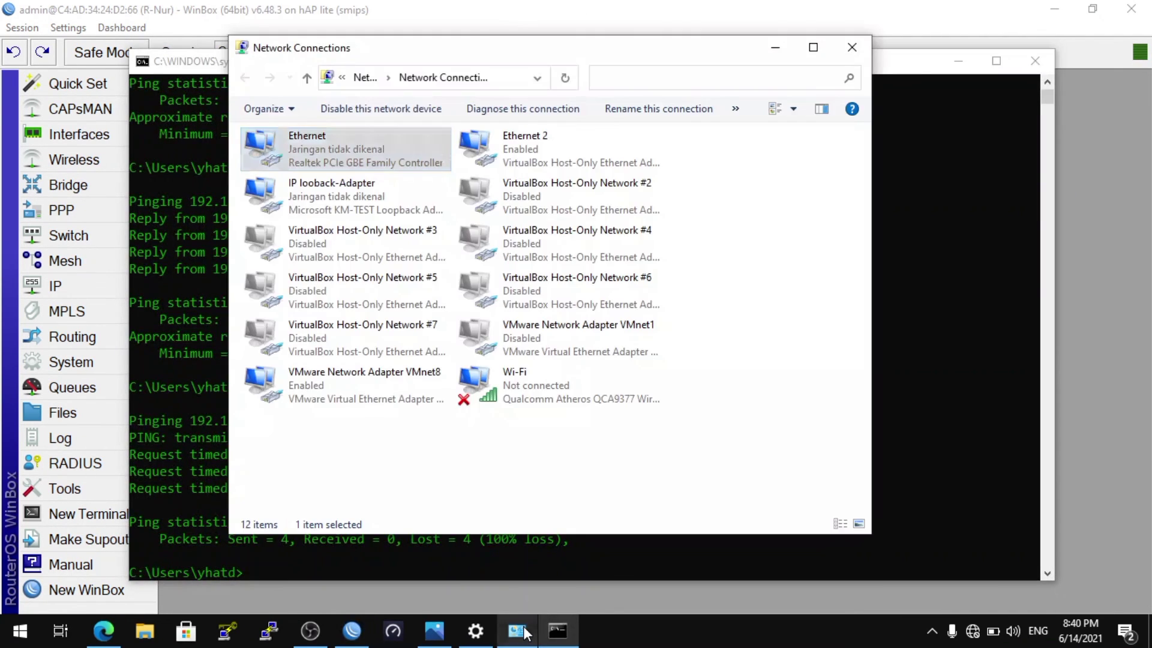
pyautogui.rightClick(366, 162)
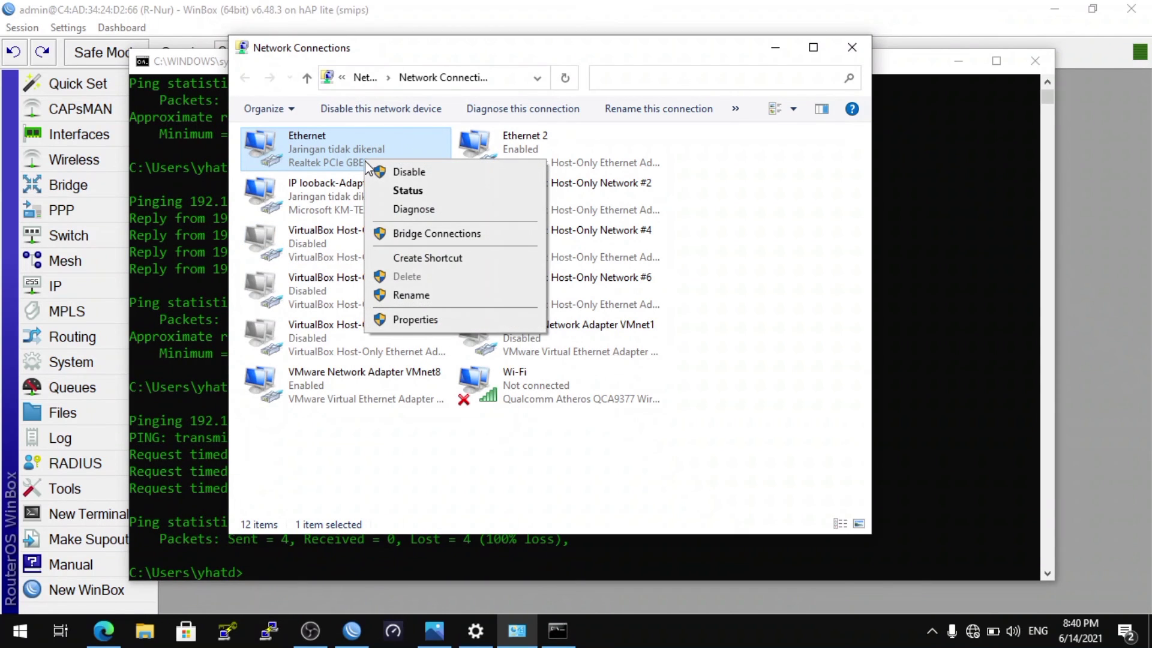
pyautogui.click(419, 319)
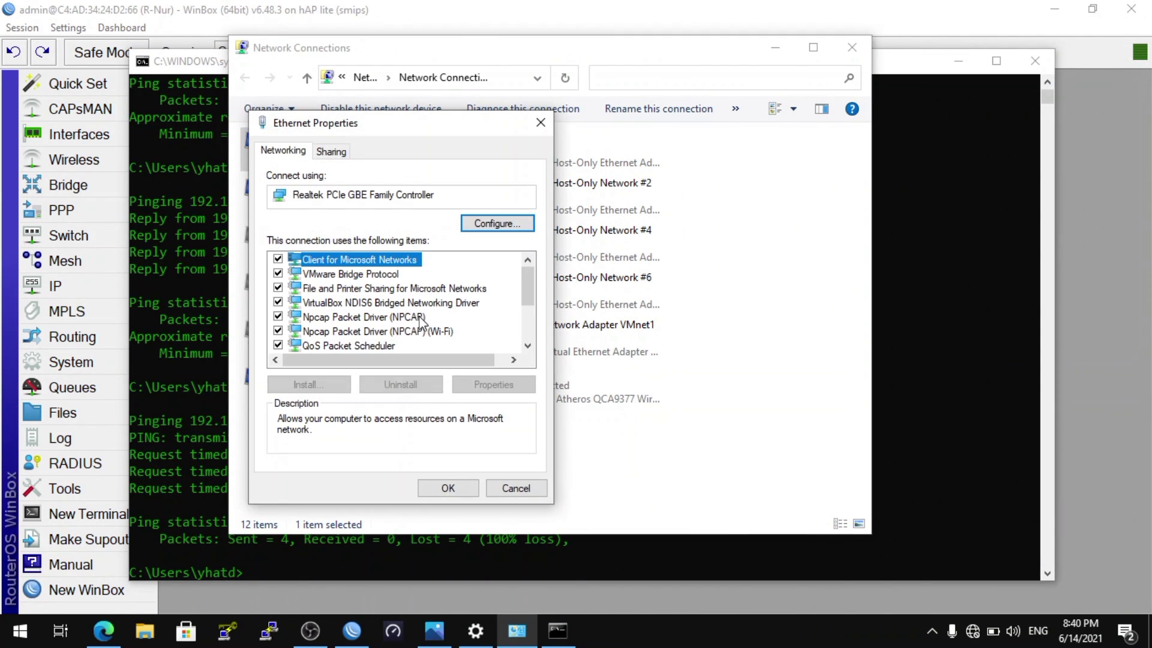
pyautogui.click(526, 343)
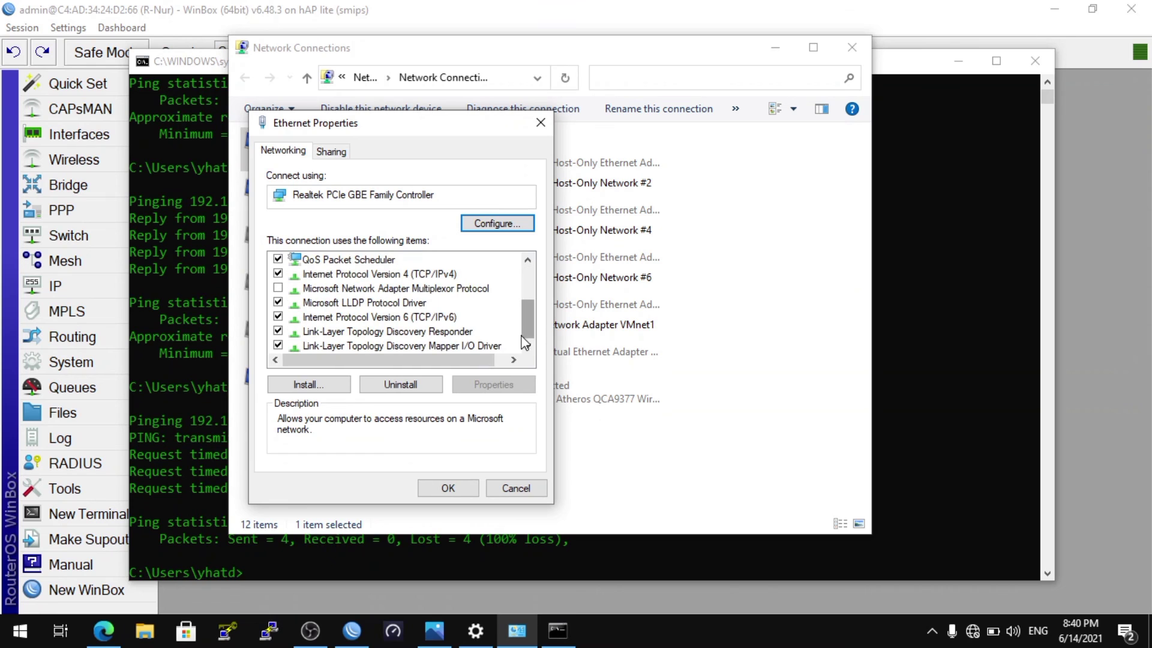
pyautogui.doubleClick(455, 275)
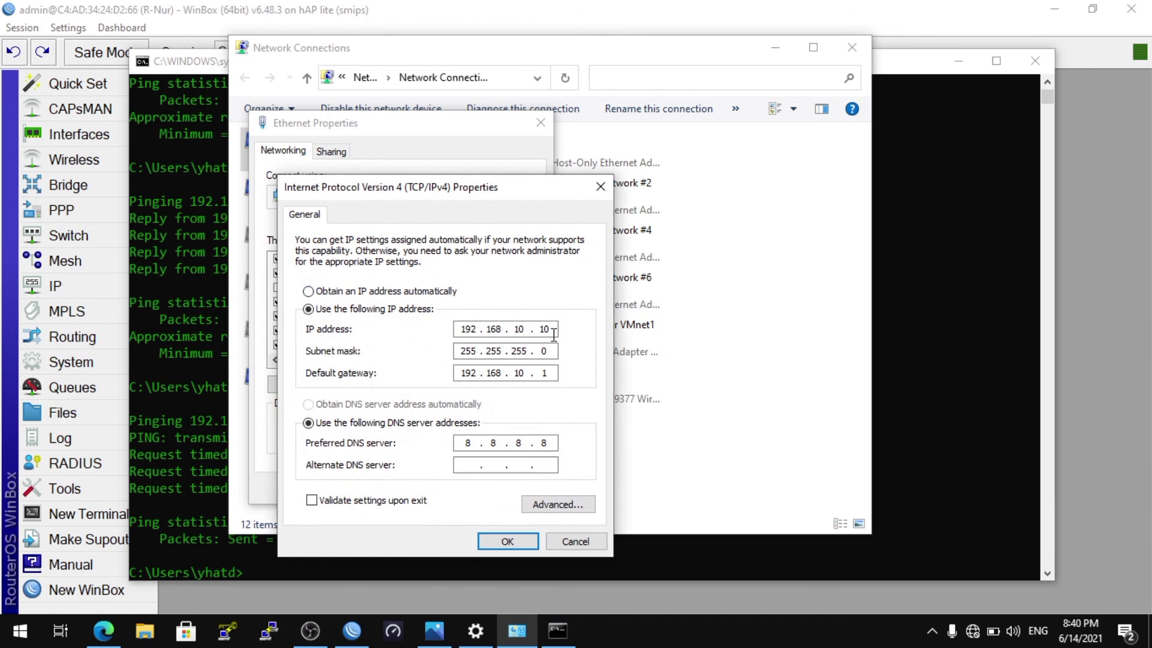
pyautogui.press('BackSpace')
pyautogui.write('2')
pyautogui.click(507, 540)
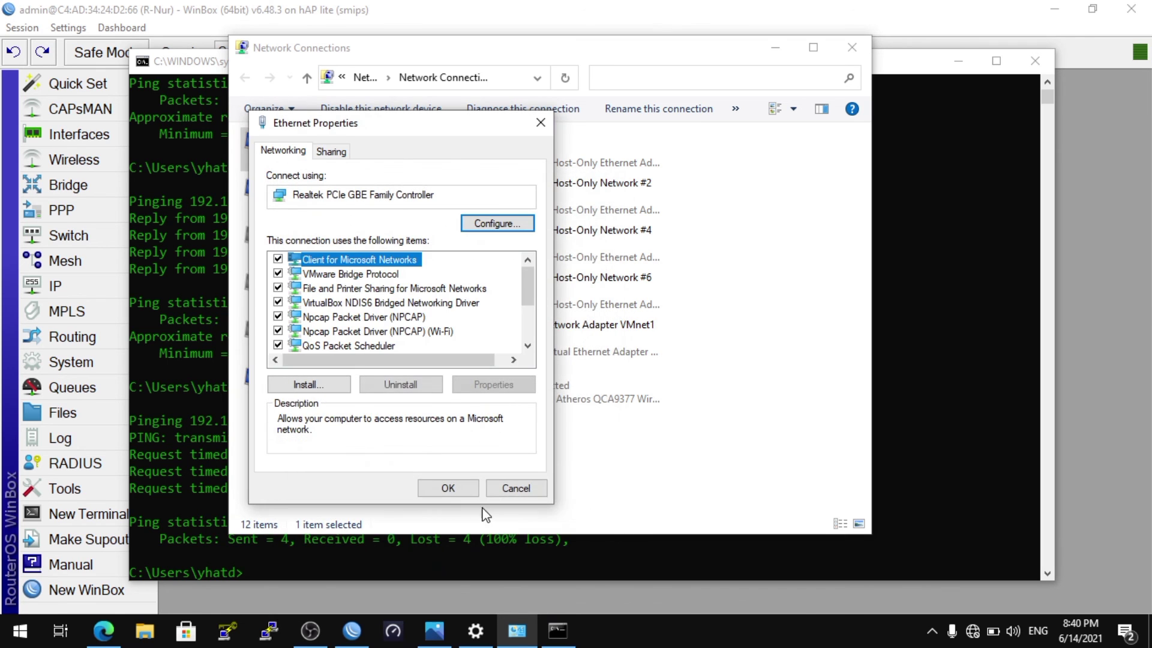
pyautogui.click(463, 489)
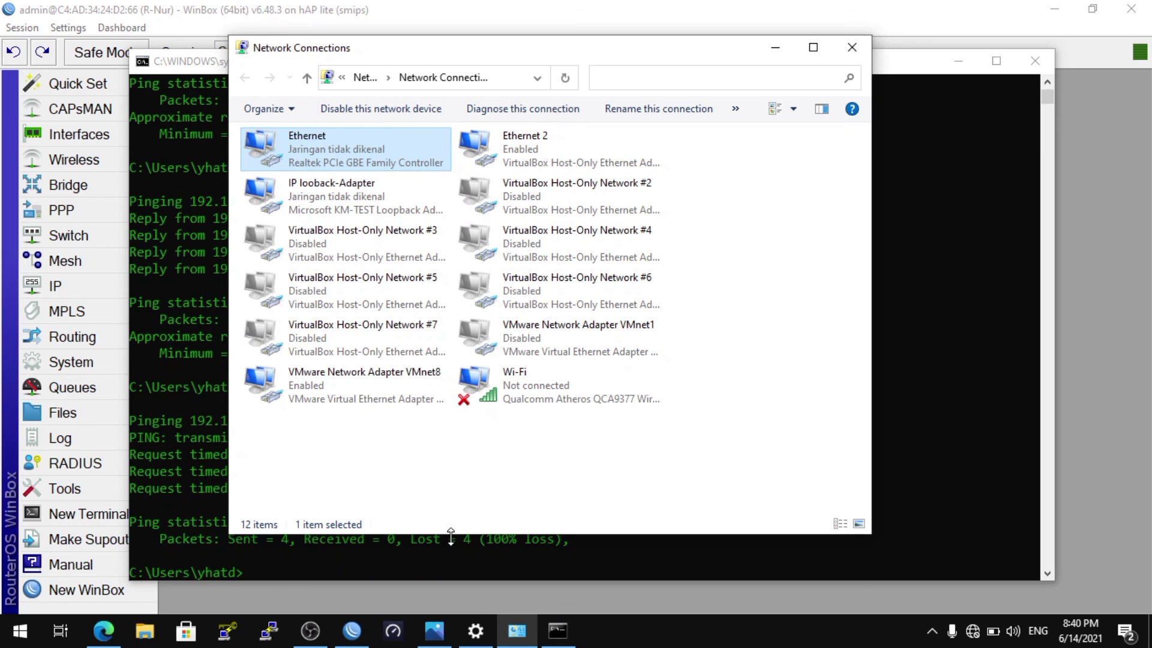
# Ping 192.168.10.1 in Command Prompt from the newly assigned address, and return to the WinBox terminal
pyautogui.click(451, 546)
pyautogui.press('Up')
pyautogui.press('Return')
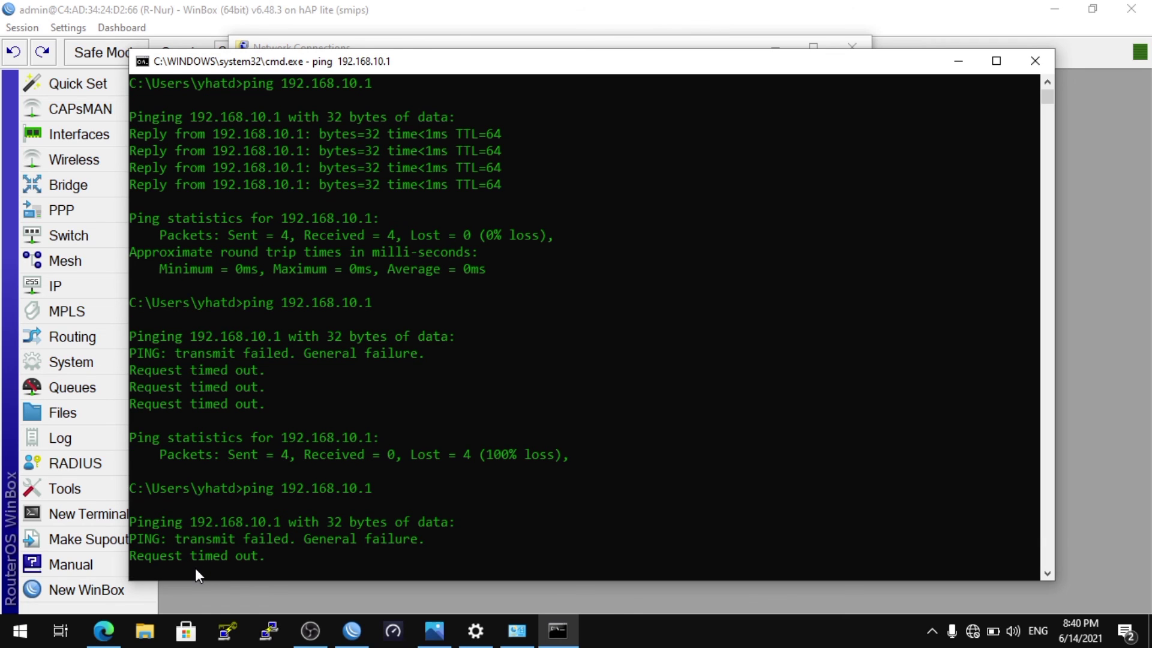
pyautogui.click(352, 631)
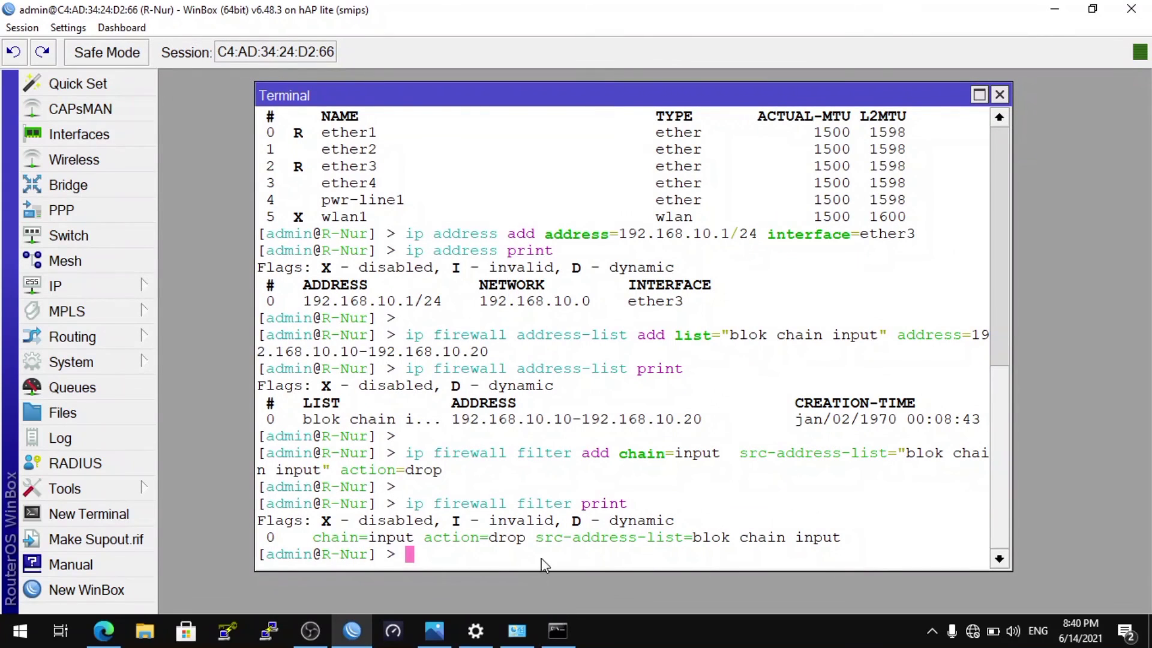